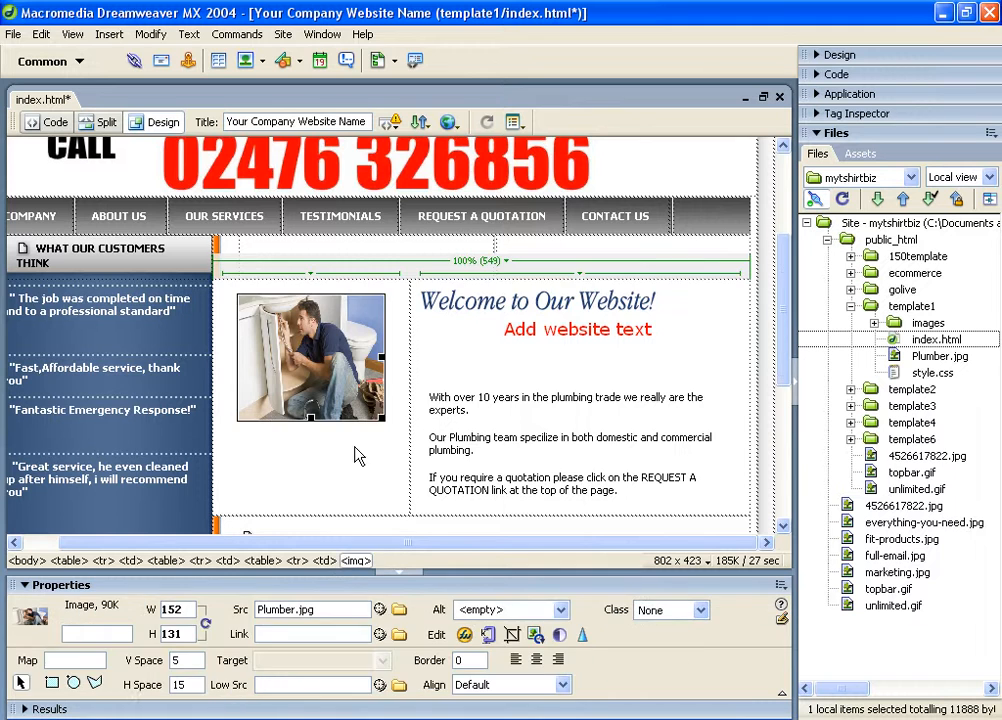
# Place the insertion point on the blank line below the red "Add website text" heading
pyautogui.click(420, 395)
pyautogui.scroll(-3, 420, 387)
pyautogui.scroll(3, 470, 372)
pyautogui.click(612, 362)
pyautogui.click(604, 362)
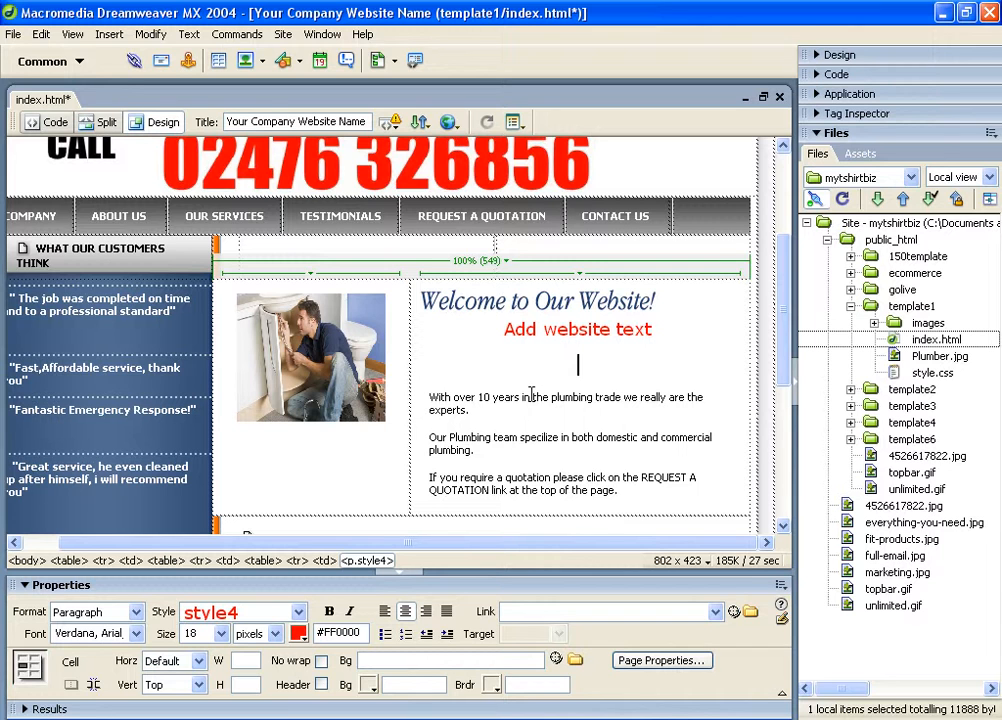
pyautogui.click(42, 60)
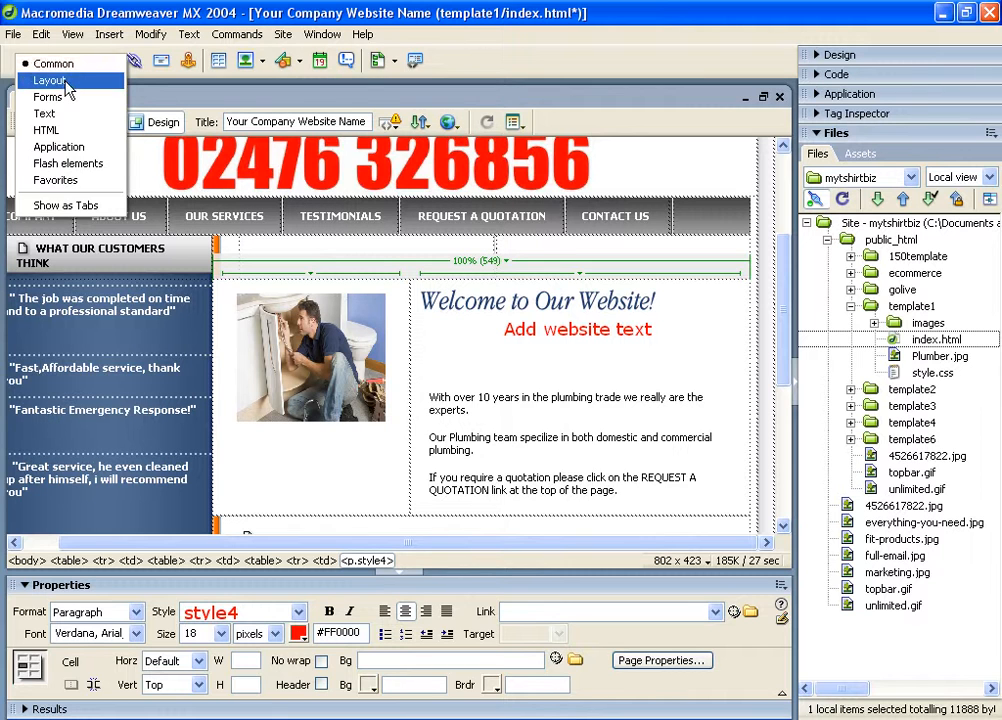
pyautogui.click(48, 80)
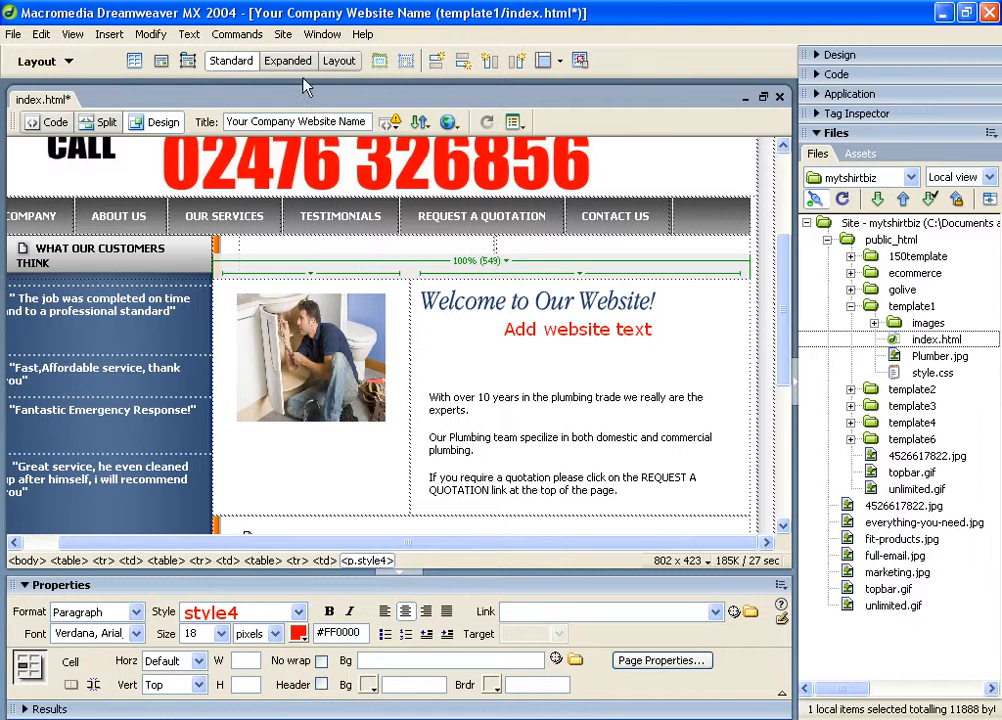
pyautogui.click(46, 64)
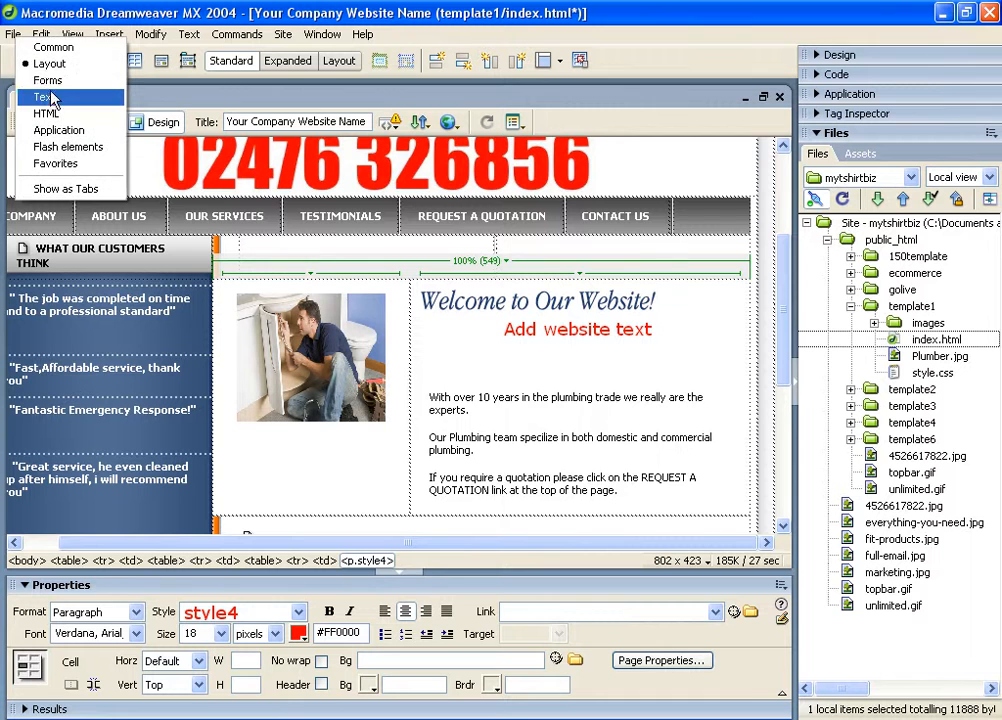
pyautogui.click(54, 48)
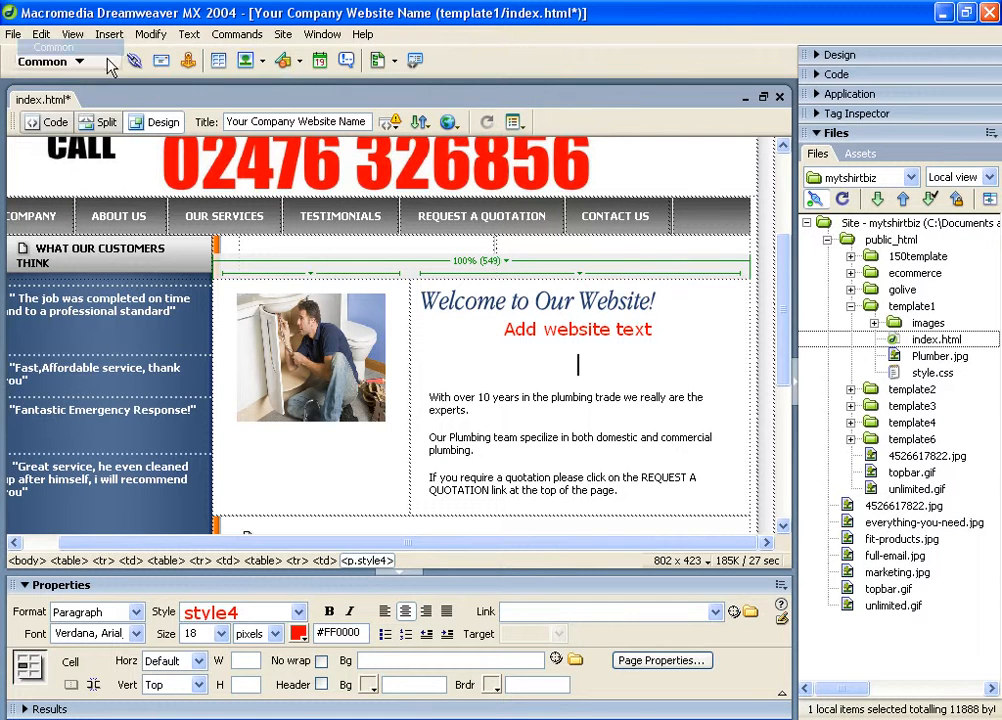
# Insert the image cover from My Documents on the blank line below "Add website text"
pyautogui.click(590, 366)
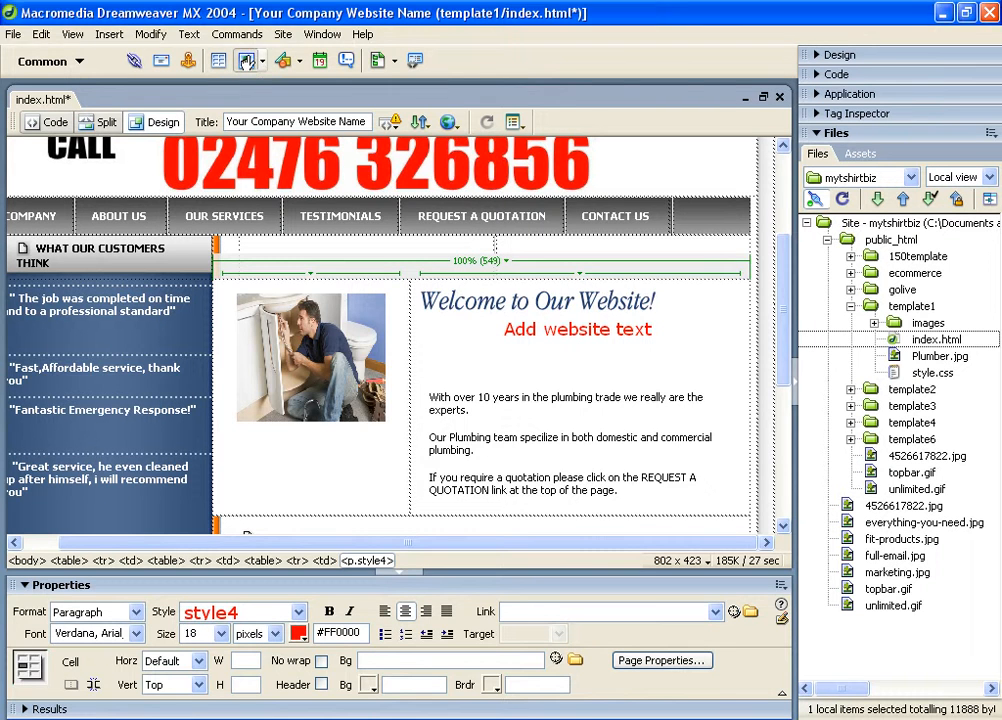
pyautogui.click(246, 61)
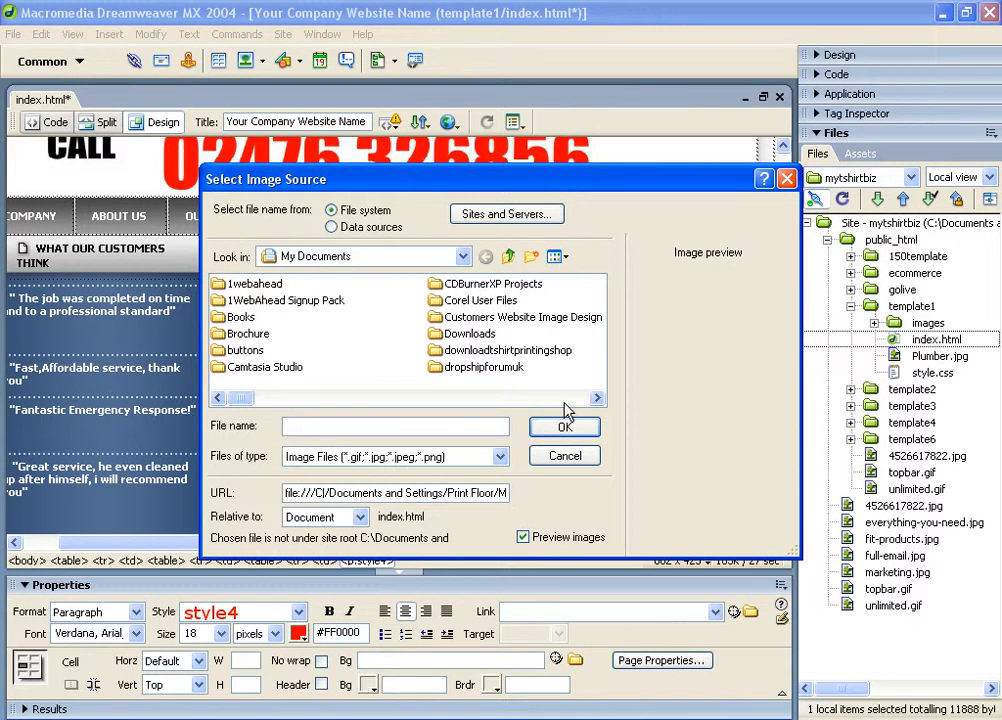
pyautogui.click(597, 400)
pyautogui.click(597, 400)
pyautogui.click(597, 400)
pyautogui.click(597, 400)
pyautogui.click(597, 400)
pyautogui.click(597, 400)
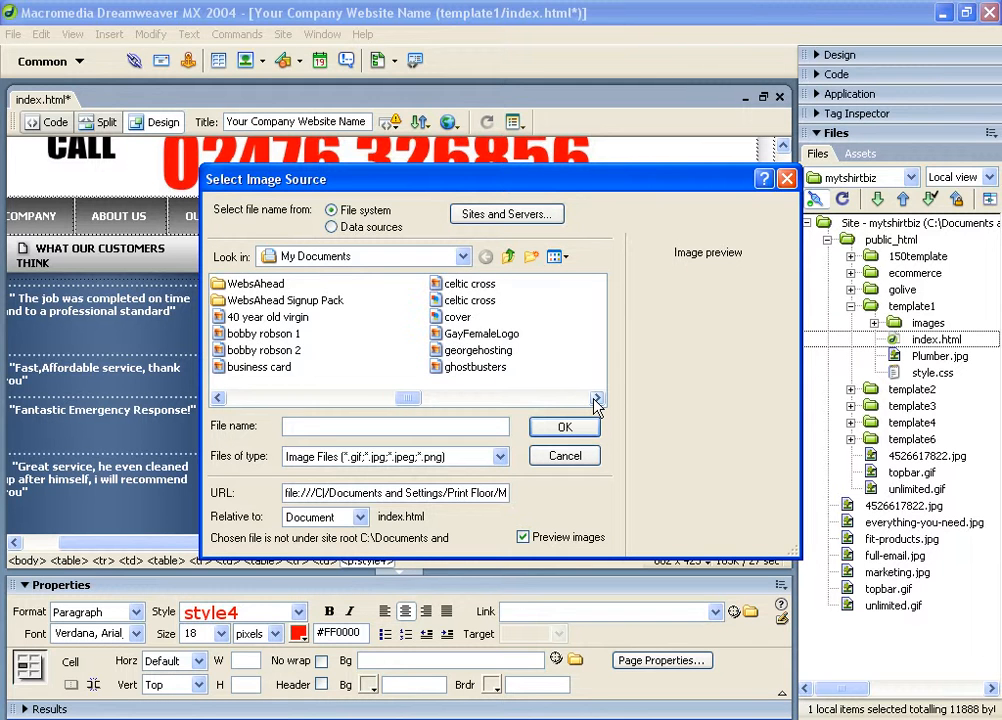
pyautogui.click(460, 320)
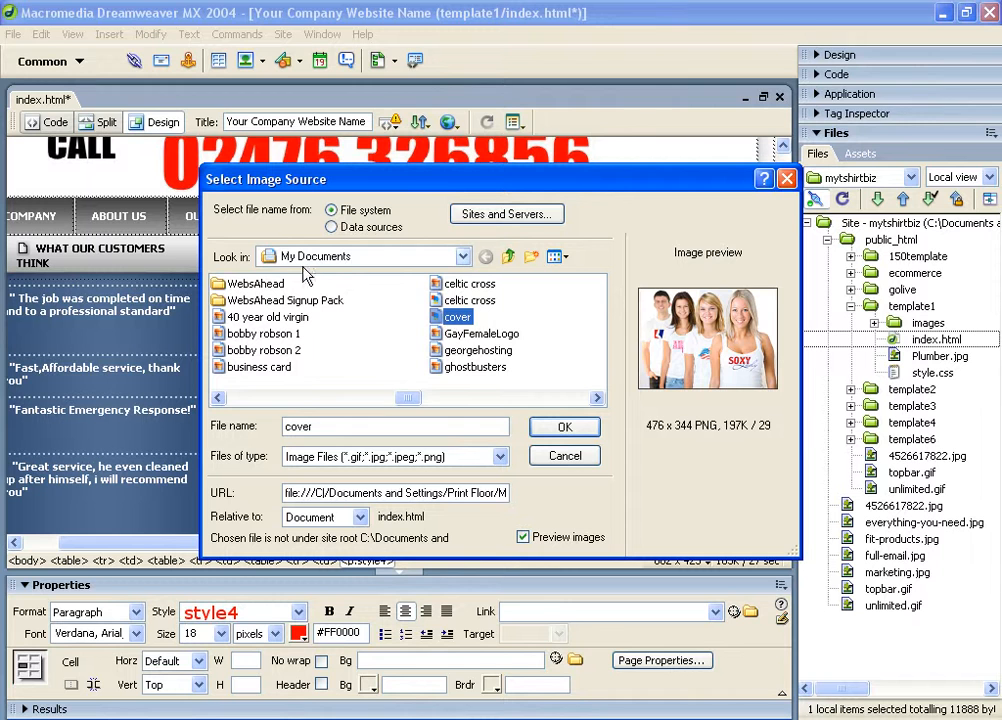
pyautogui.click(566, 428)
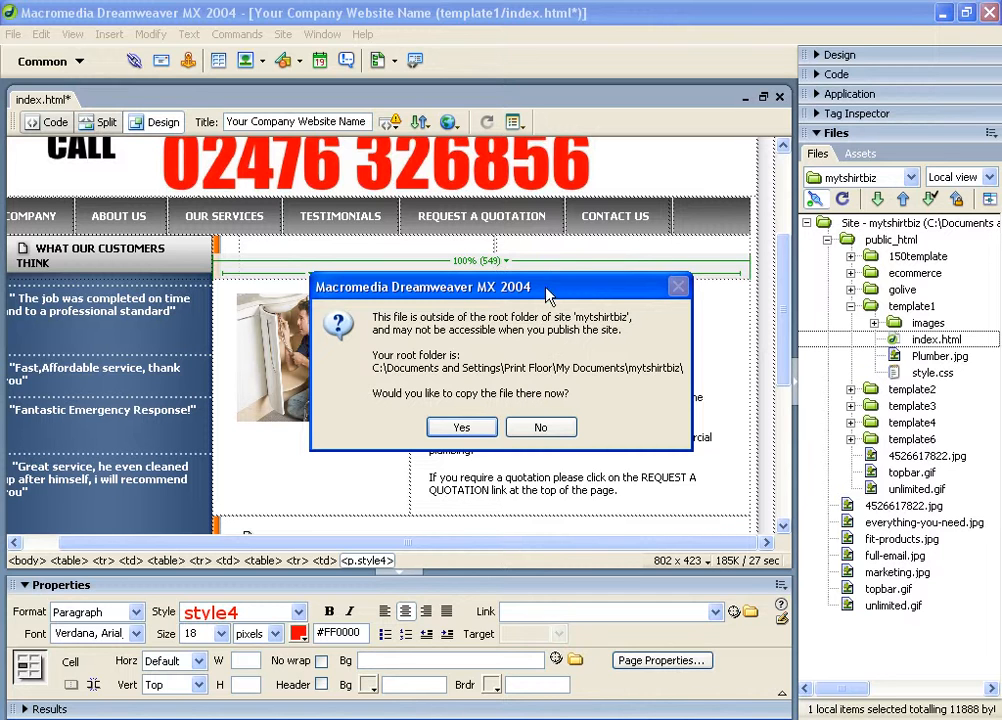
# Copy the image into the site's public_html/template1 folder under the name cover
pyautogui.click(461, 427)
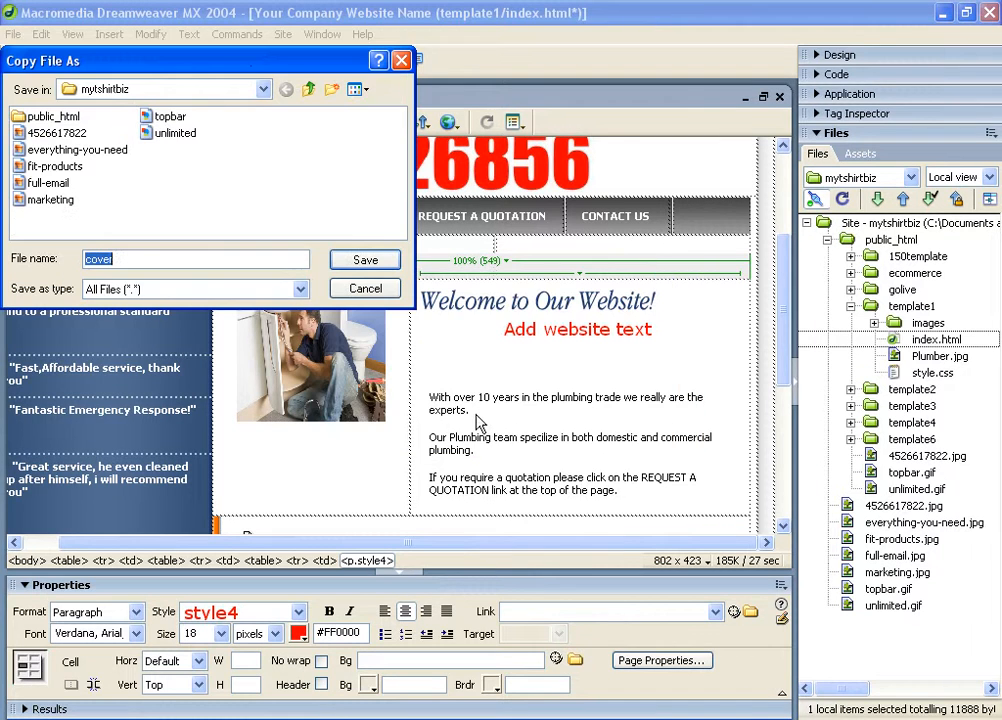
pyautogui.moveTo(195, 55); pyautogui.dragTo(519, 154)
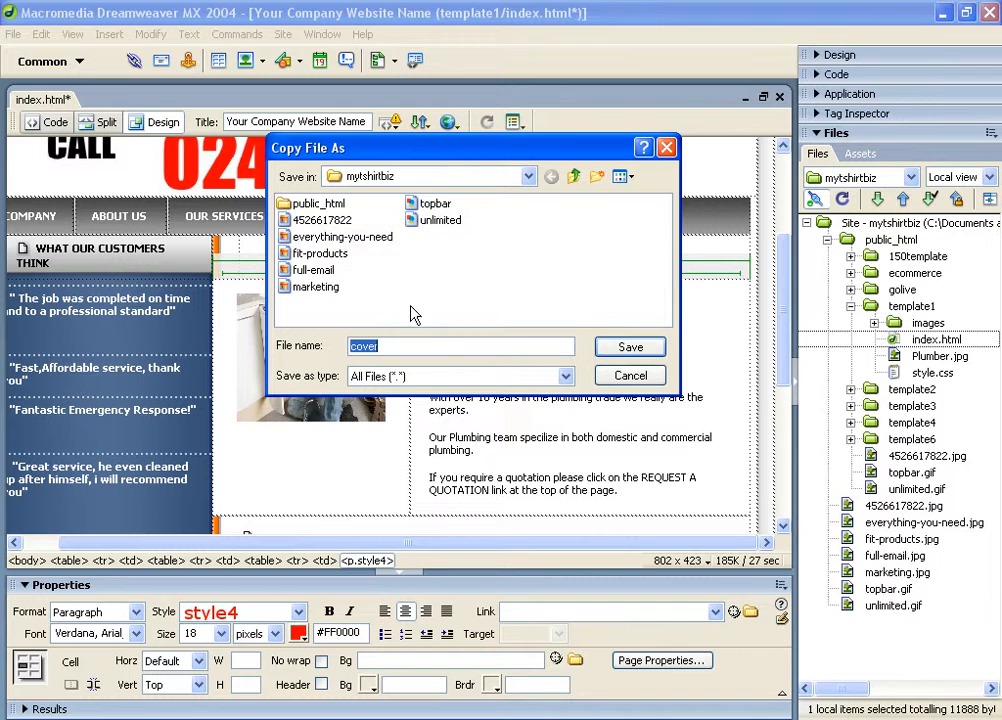
pyautogui.doubleClick(333, 205)
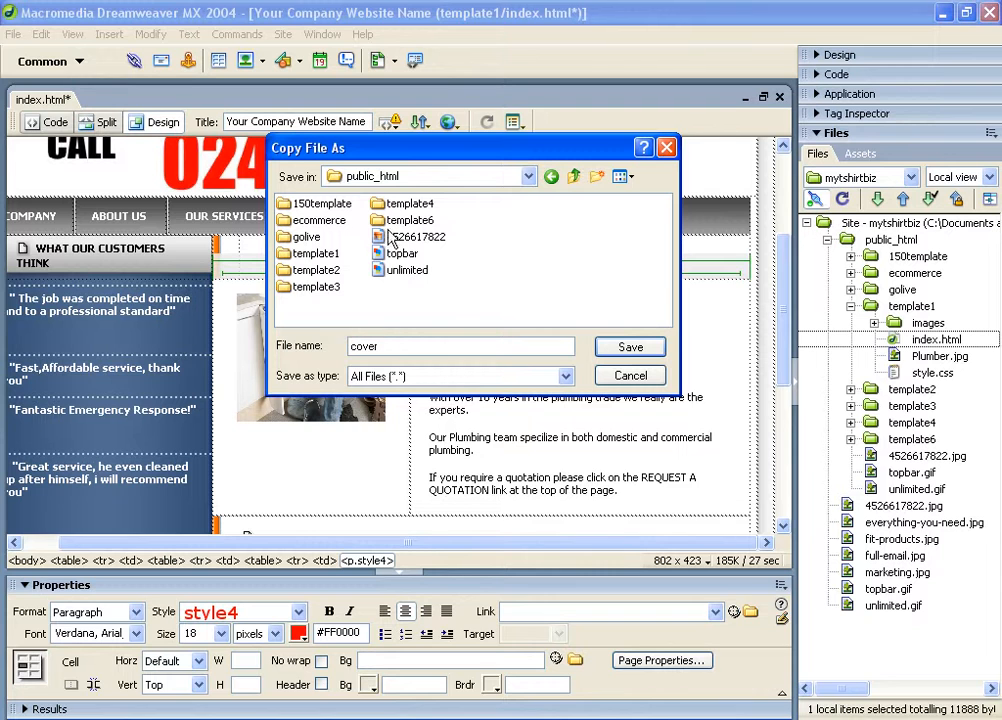
pyautogui.doubleClick(313, 253)
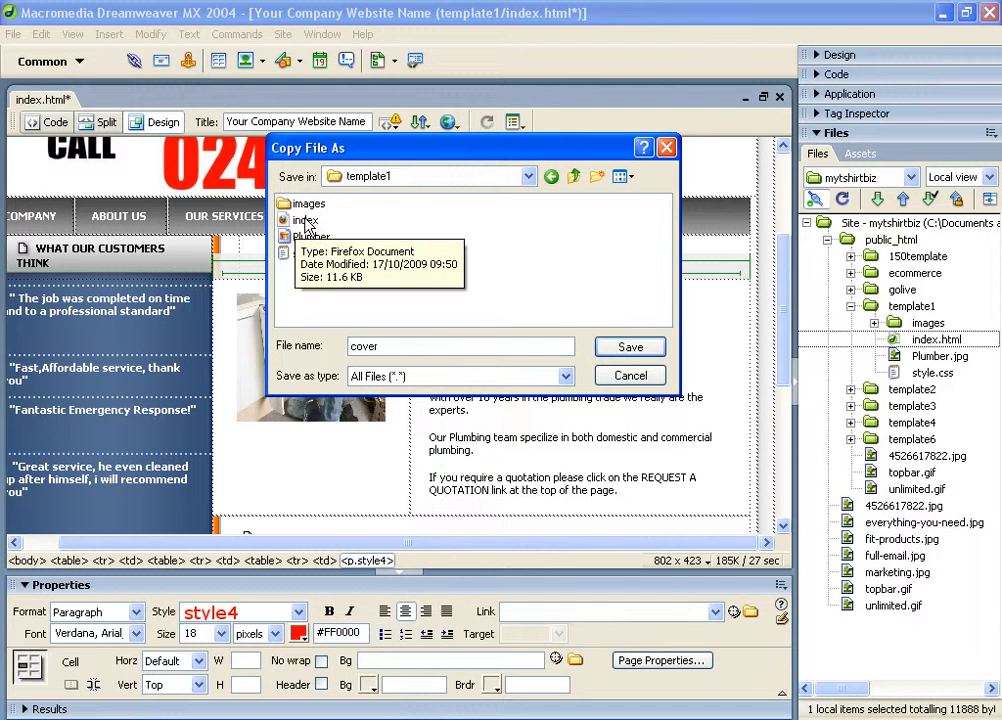
pyautogui.click(551, 176)
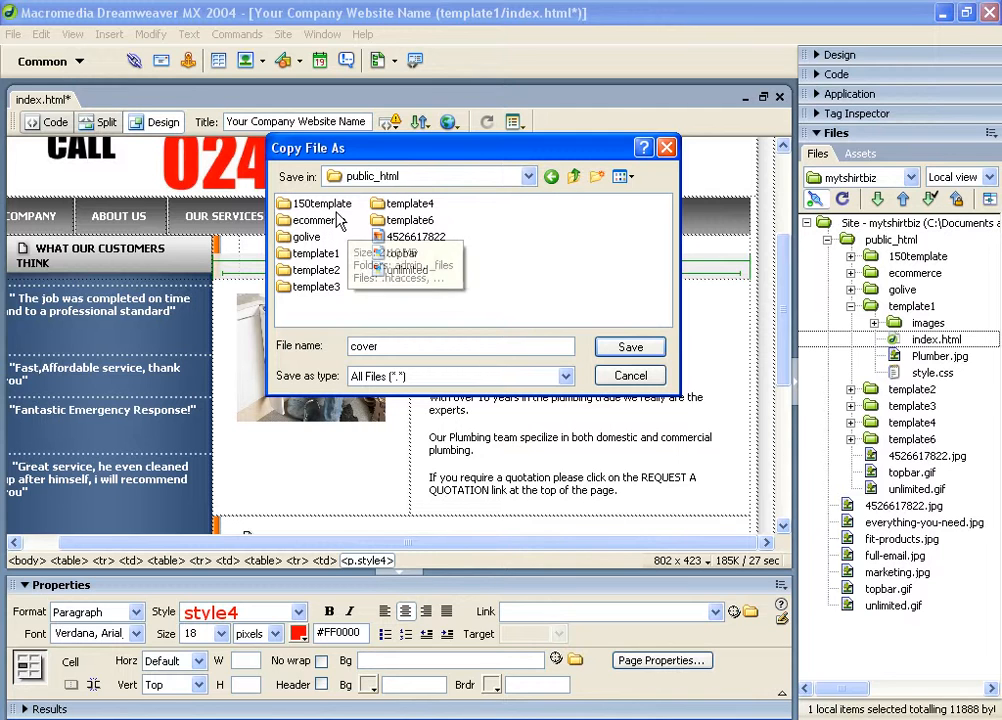
pyautogui.doubleClick(331, 254)
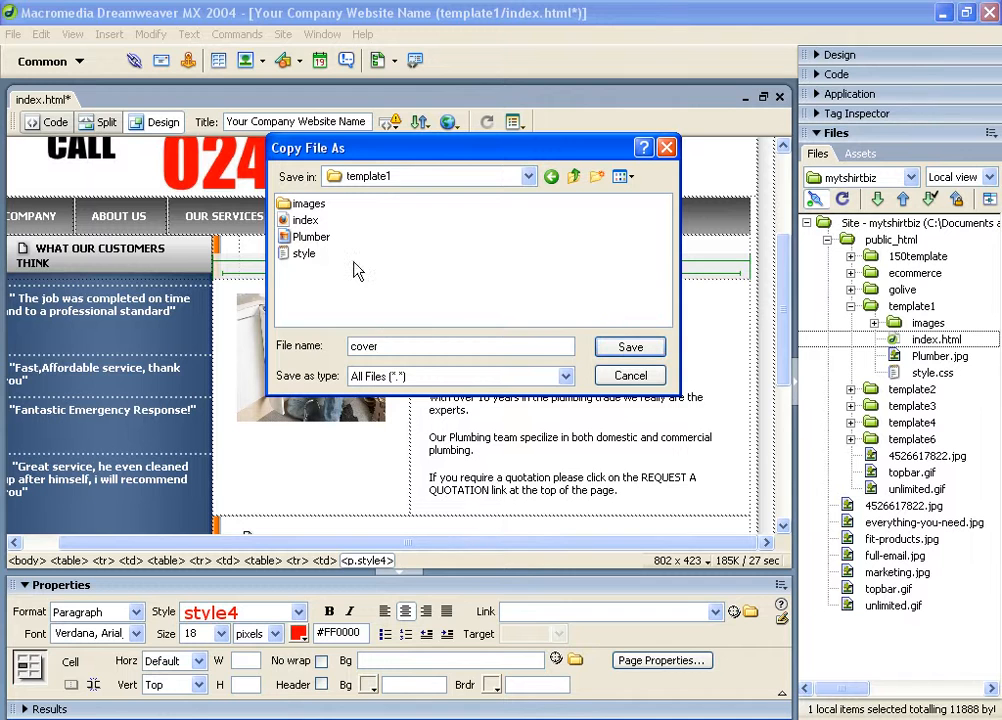
pyautogui.click(629, 346)
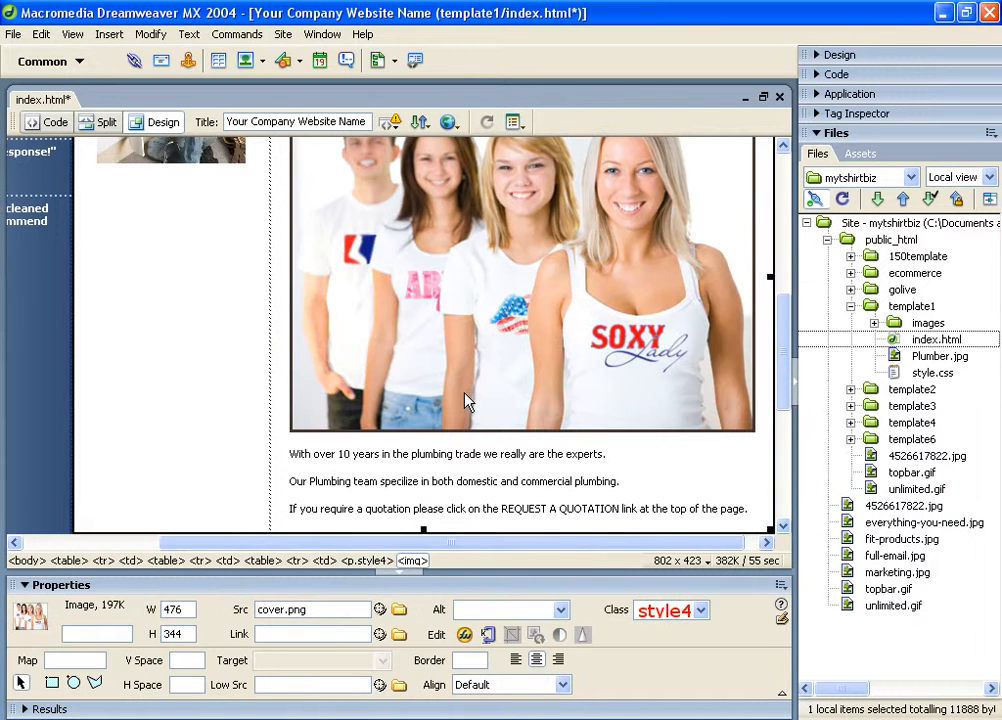
# Shrink the inserted cover.png image to about 269 by 165 pixels
pyautogui.scroll(4, 533, 297)
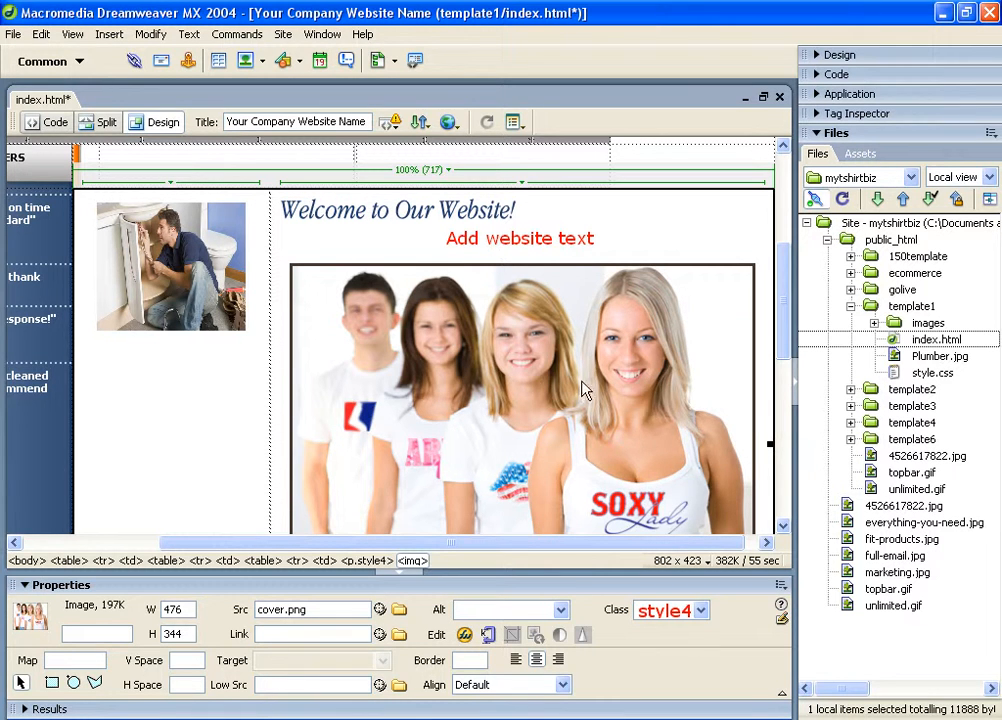
pyautogui.scroll(-6, 588, 351)
pyautogui.scroll(8, 575, 347)
pyautogui.scroll(4, 642, 228)
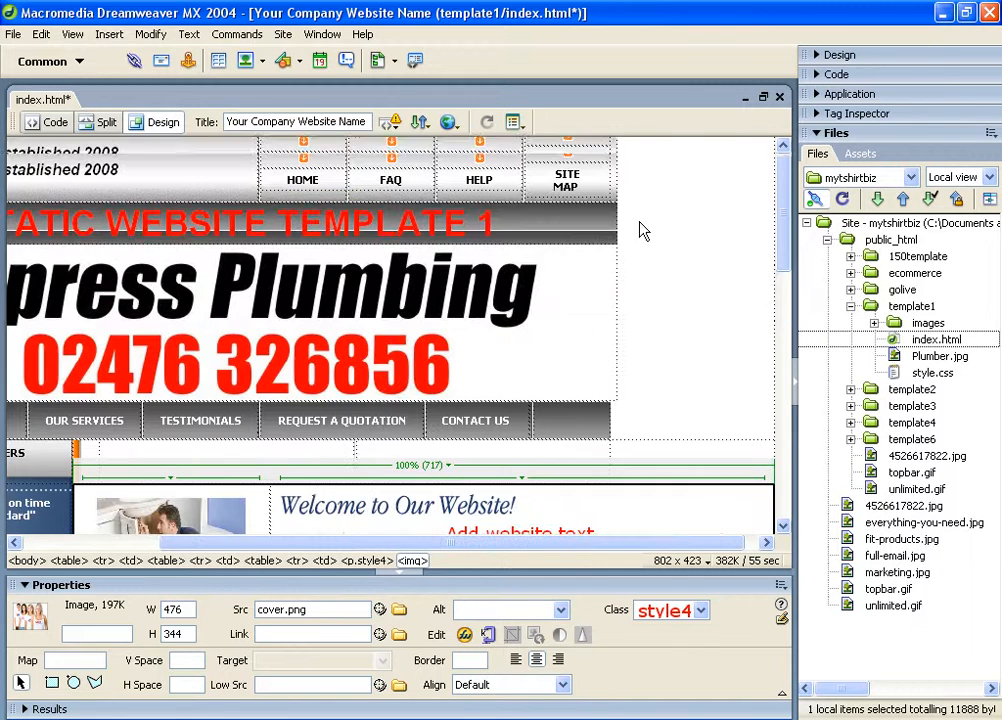
pyautogui.moveTo(565, 545); pyautogui.dragTo(340, 528)
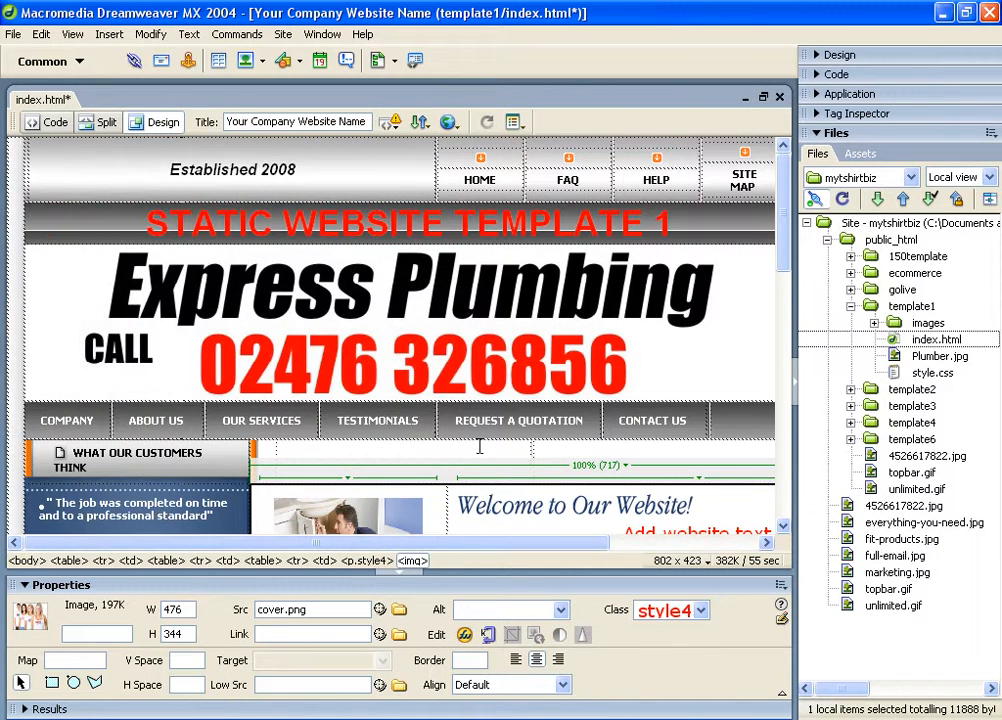
pyautogui.moveTo(464, 543); pyautogui.dragTo(618, 541)
pyautogui.scroll(-10, 632, 376)
pyautogui.click(632, 377)
pyautogui.moveTo(738, 444); pyautogui.dragTo(540, 273)
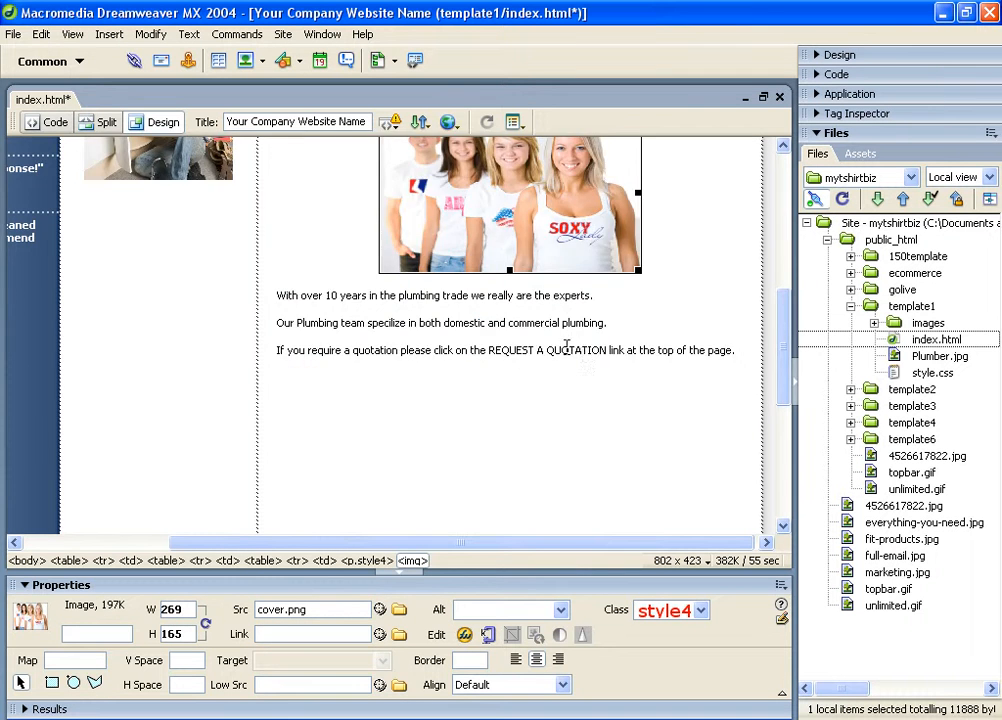
# Narrow the cover.png image to a width of about 224 pixels without changing its height
pyautogui.scroll(4, 582, 355)
pyautogui.scroll(-1, 565, 349)
pyautogui.click(221, 386)
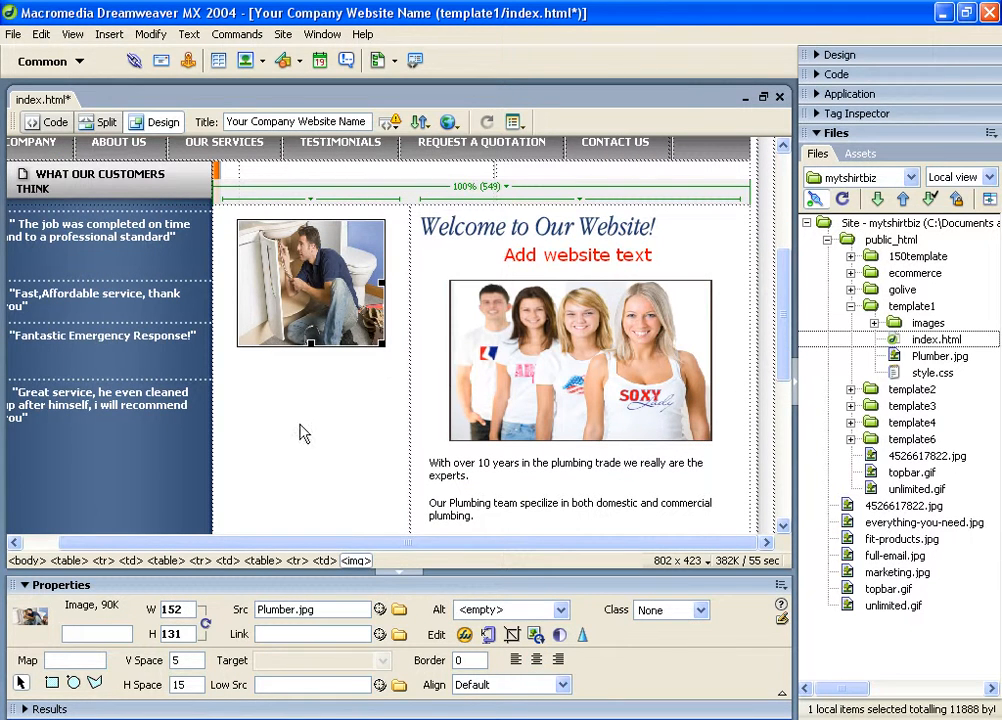
pyautogui.scroll(5, 693, 331)
pyautogui.scroll(-5, 705, 237)
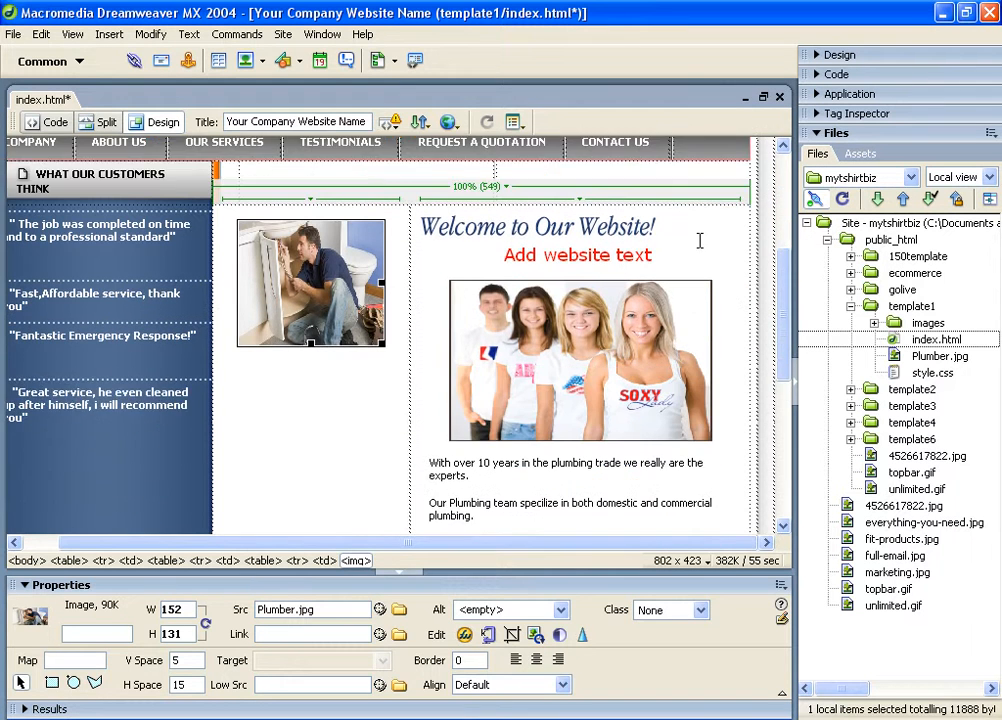
pyautogui.scroll(-1, 700, 240)
pyautogui.click(706, 378)
pyautogui.moveTo(708, 304); pyautogui.dragTo(682, 314)
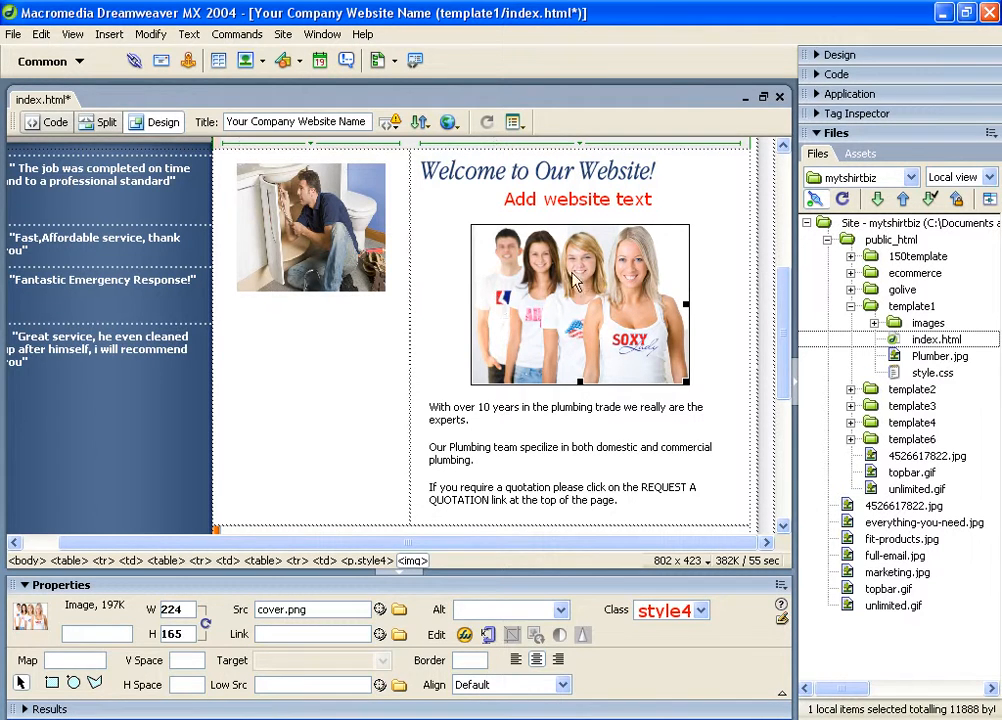
# Show the site's remote files and upload template1/index.html together with cover.png, saving the modified page first
pyautogui.click(989, 177)
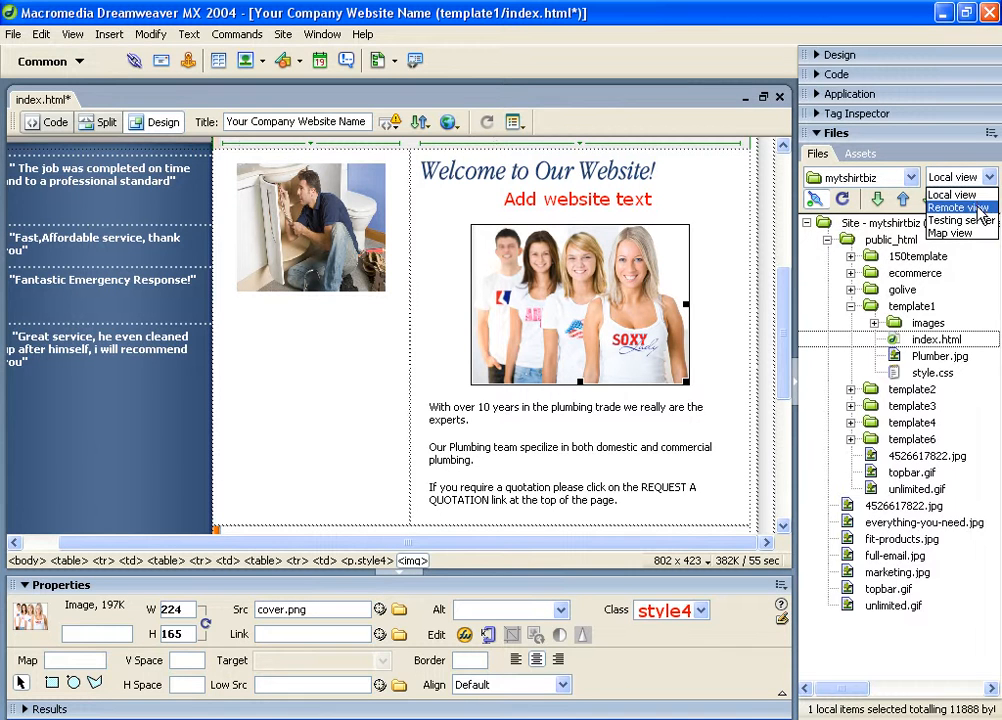
pyautogui.click(957, 208)
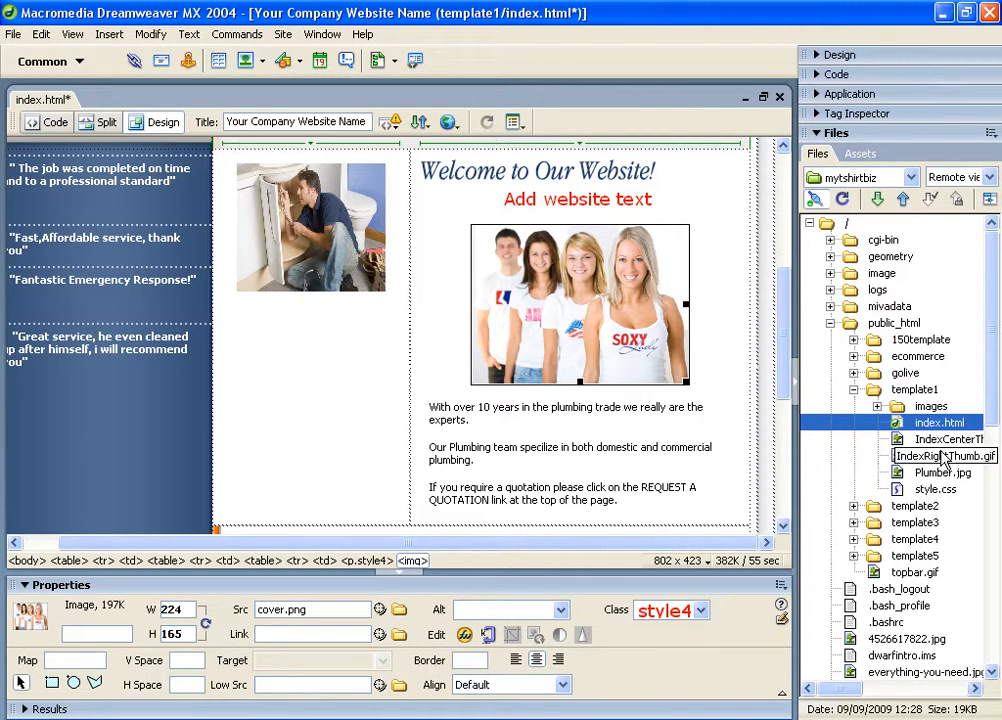
pyautogui.click(903, 203)
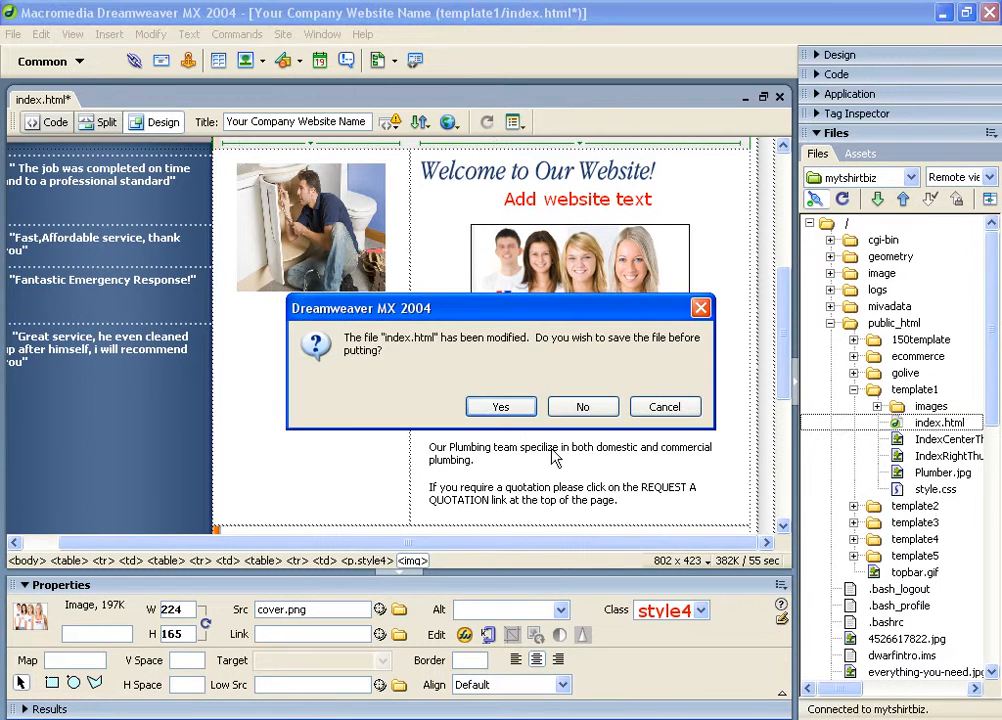
pyautogui.click(500, 407)
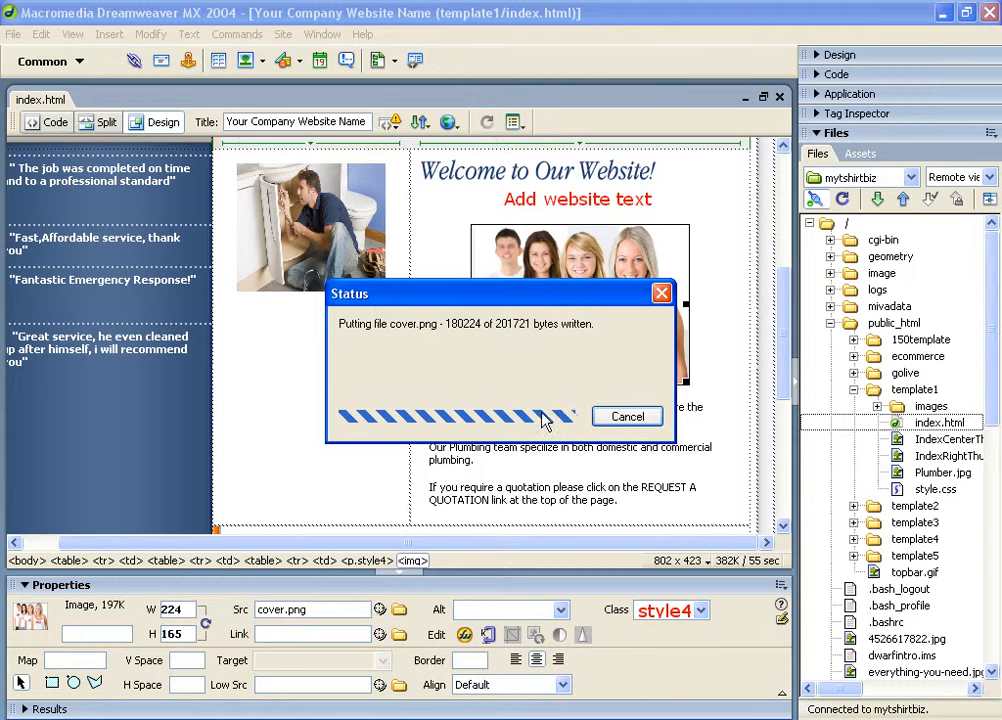
pyautogui.click(345, 718)
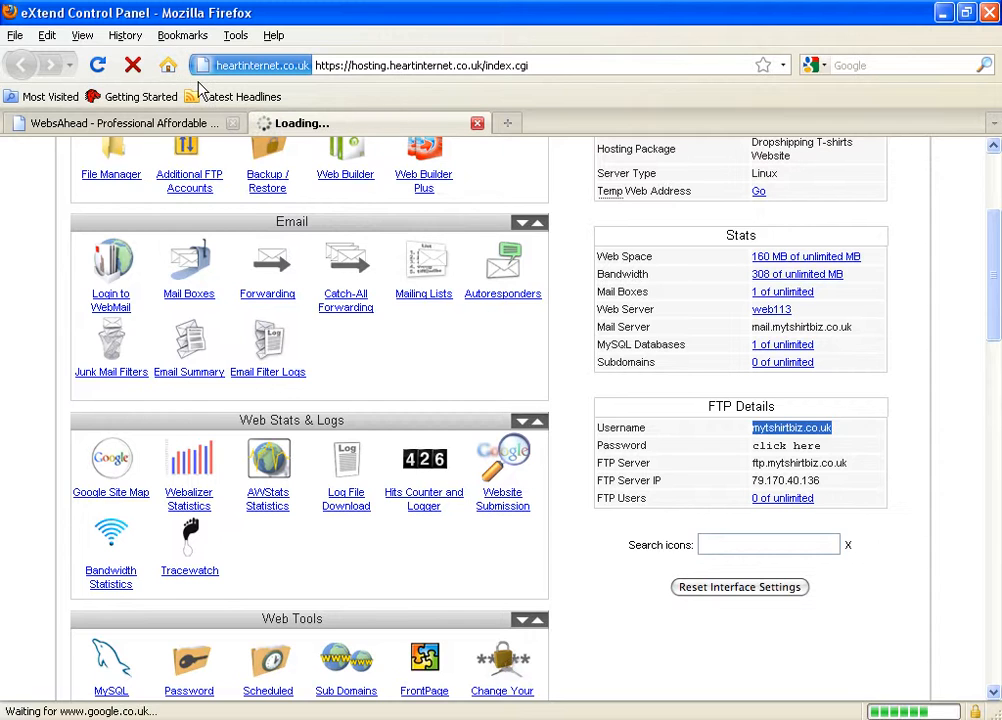
pyautogui.write('www')
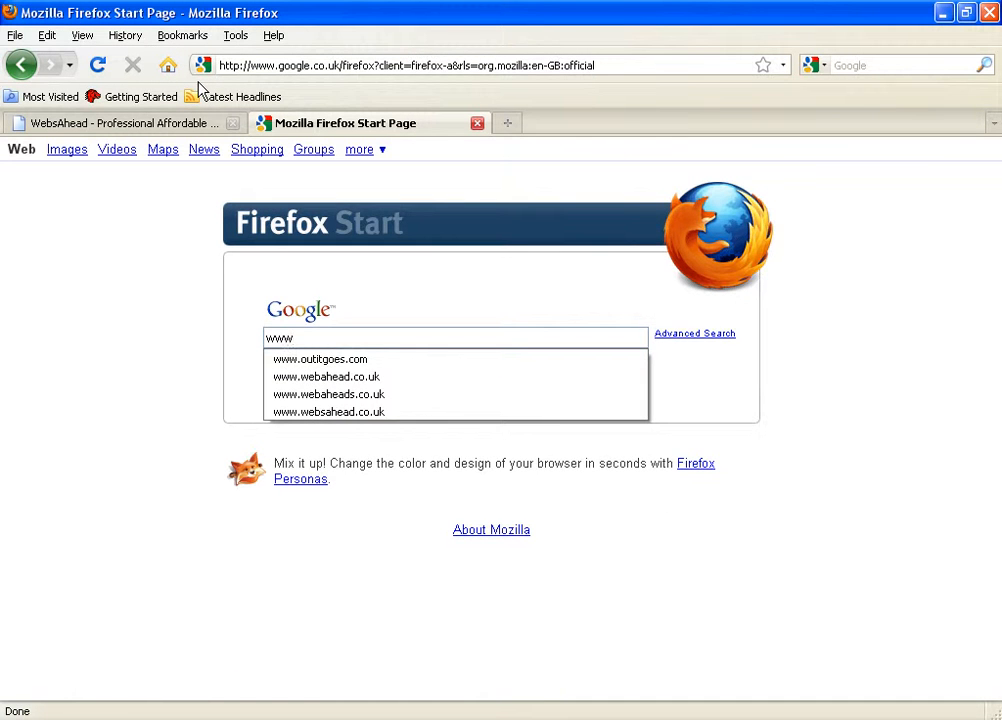
pyautogui.click(315, 66)
pyautogui.click(590, 717)
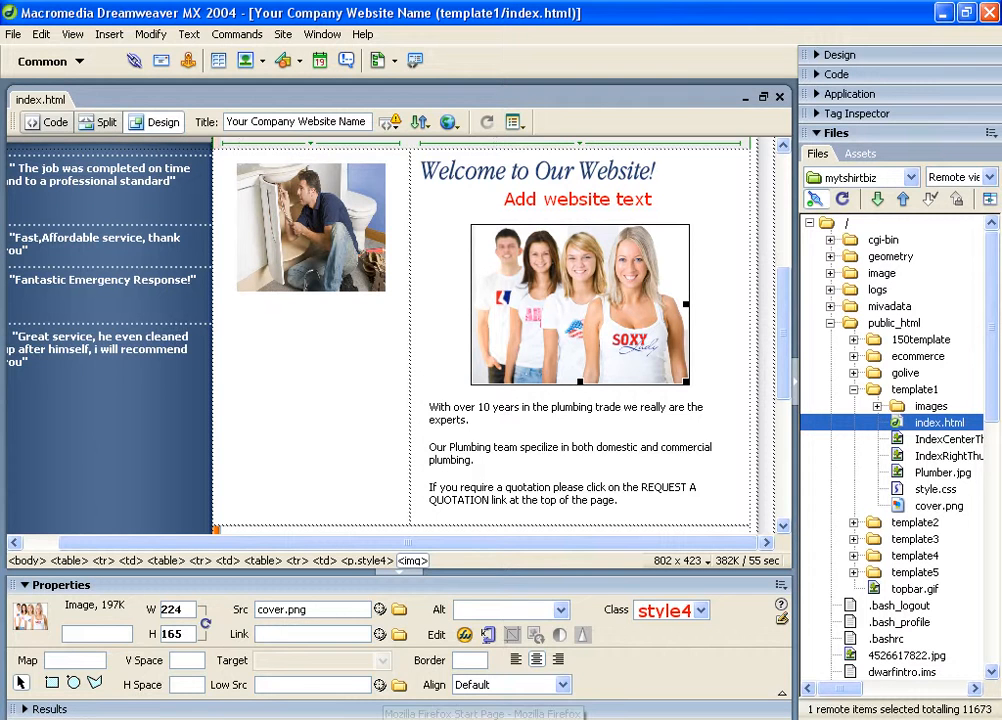
pyautogui.click(340, 710)
pyautogui.write('www')
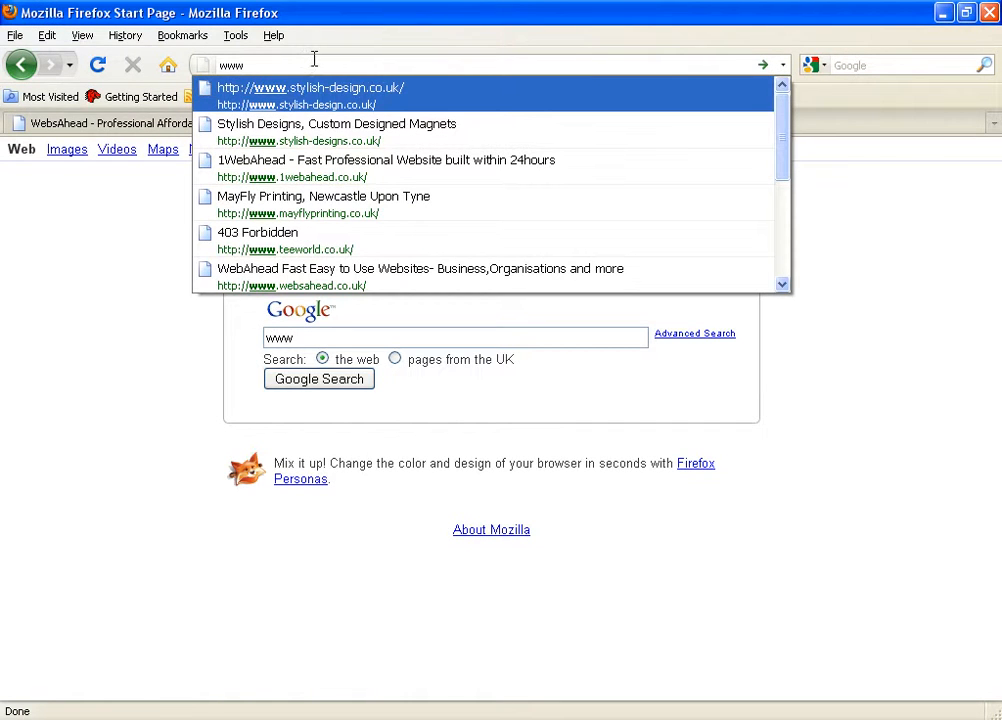
pyautogui.write('.mytshirt')
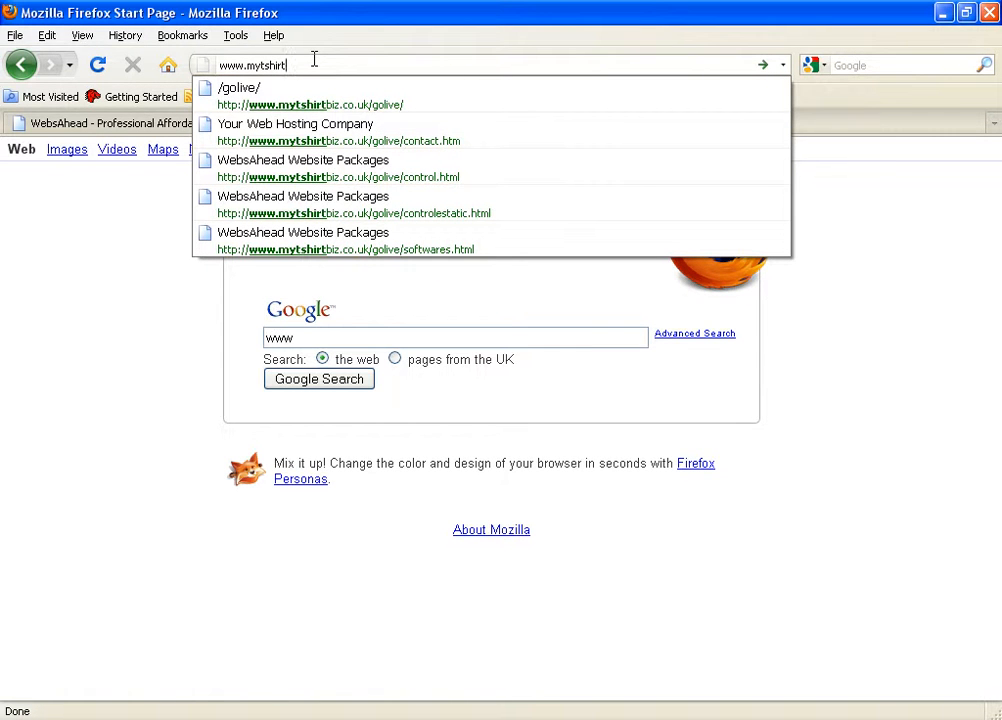
pyautogui.write('biz.co.uk')
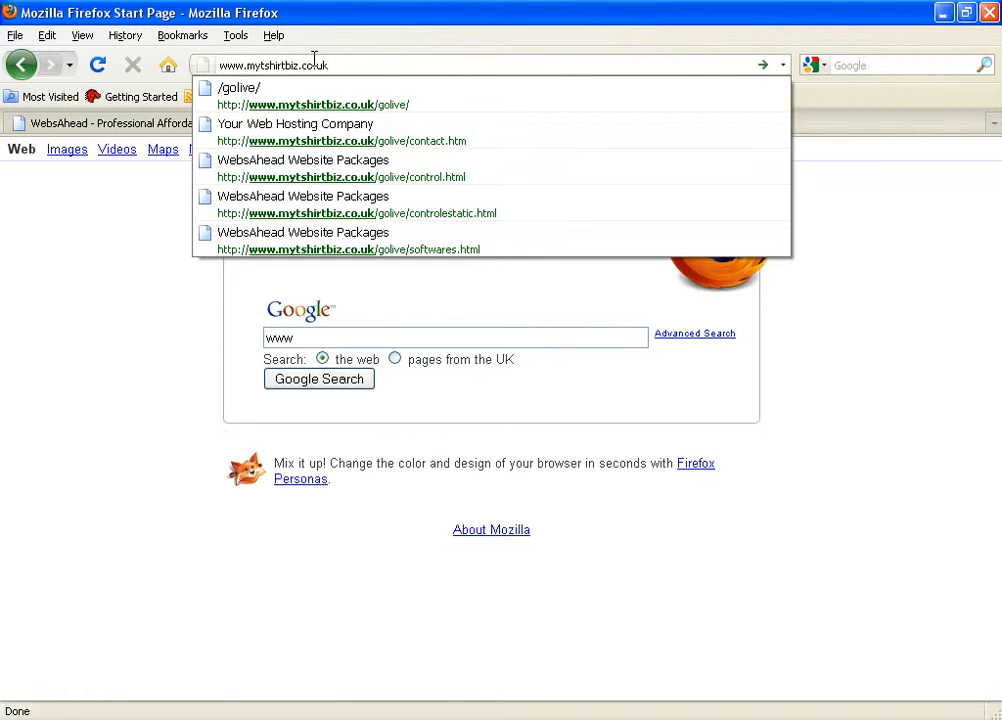
pyautogui.write('/template1')
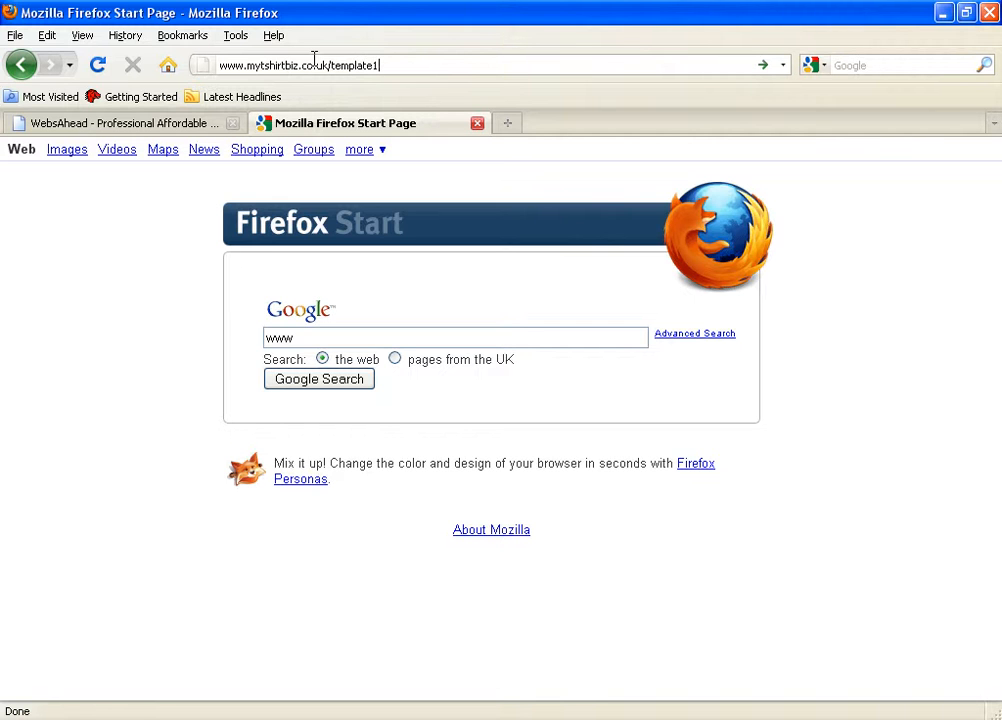
pyautogui.press('Return')
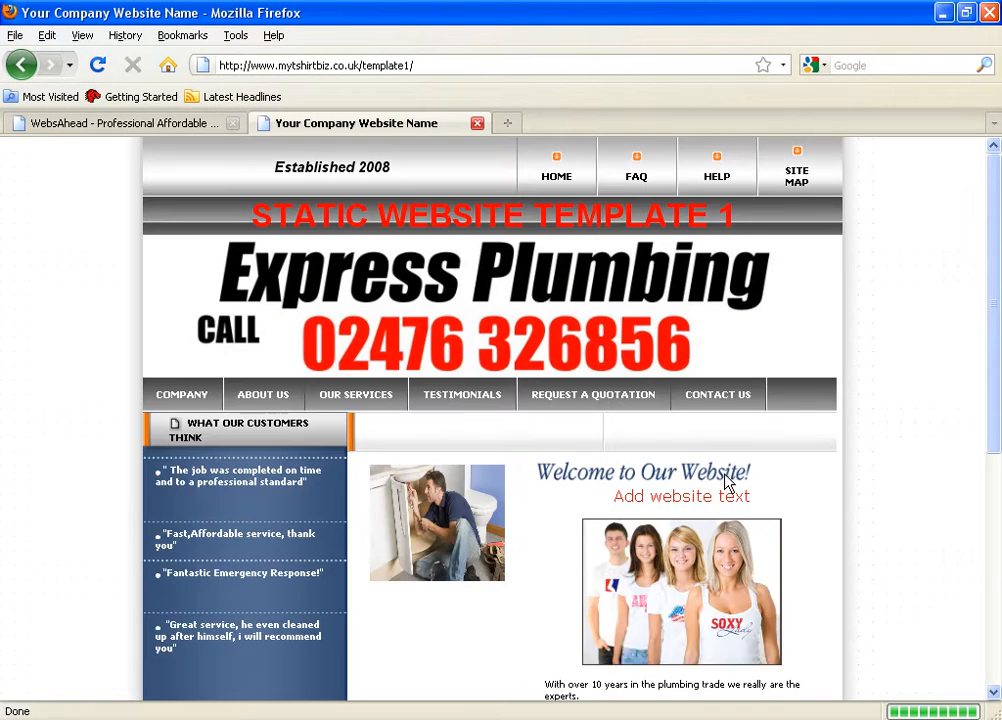
pyautogui.scroll(-2, 899, 364)
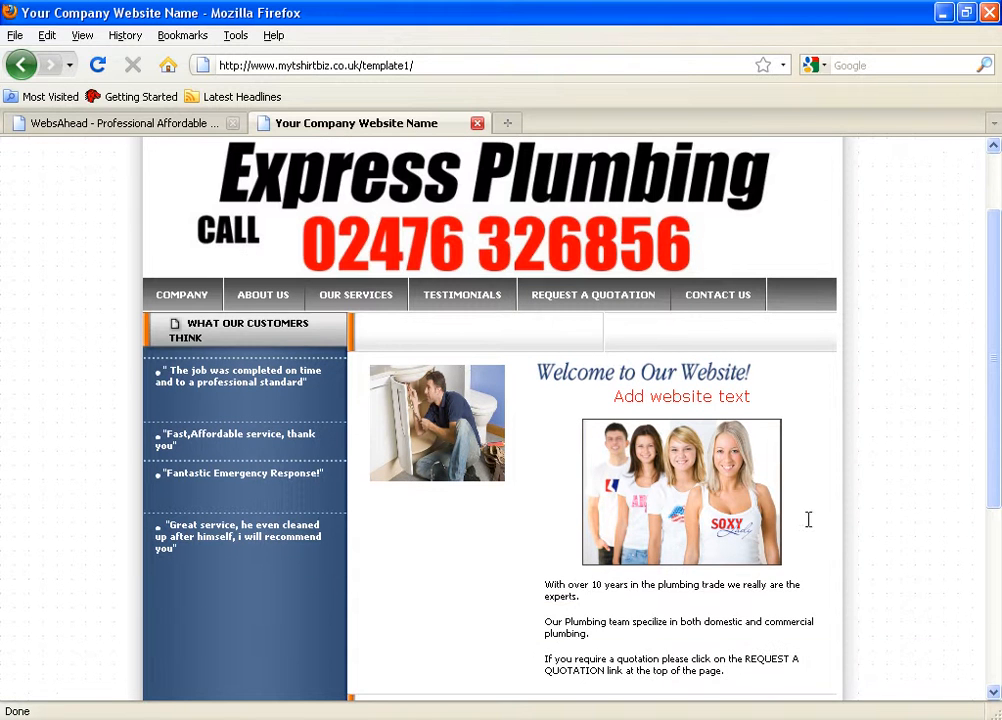
pyautogui.scroll(-2, 708, 492)
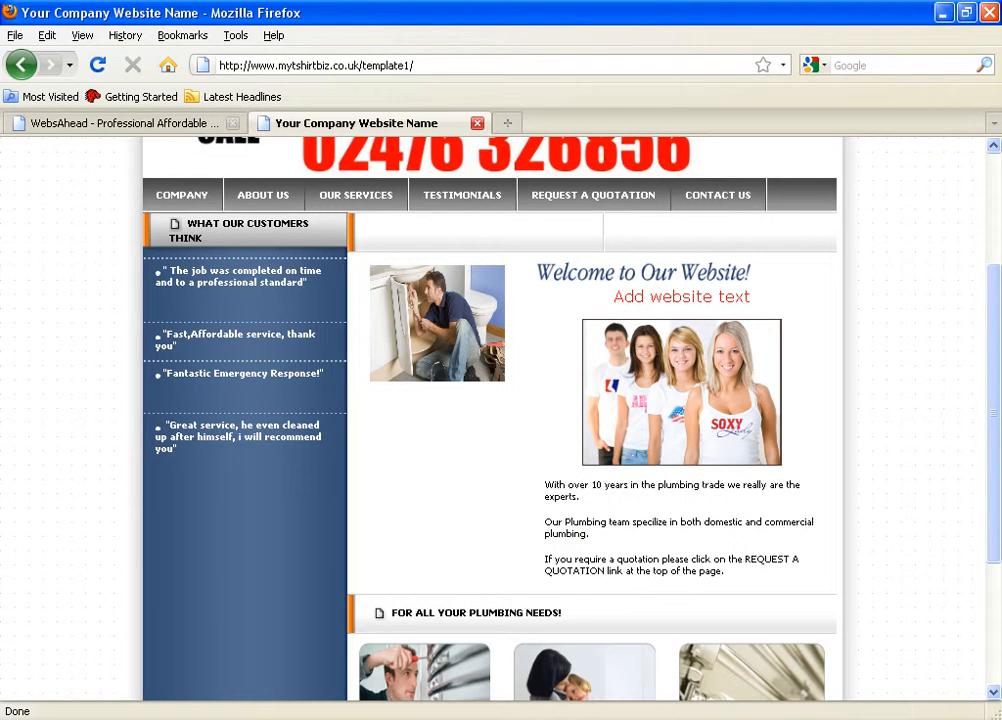
# Switch back to Dreamweaver and examine how index.html is divided into tables, selecting the table around the welcome section
pyautogui.hotkey('alt', 'Tab')
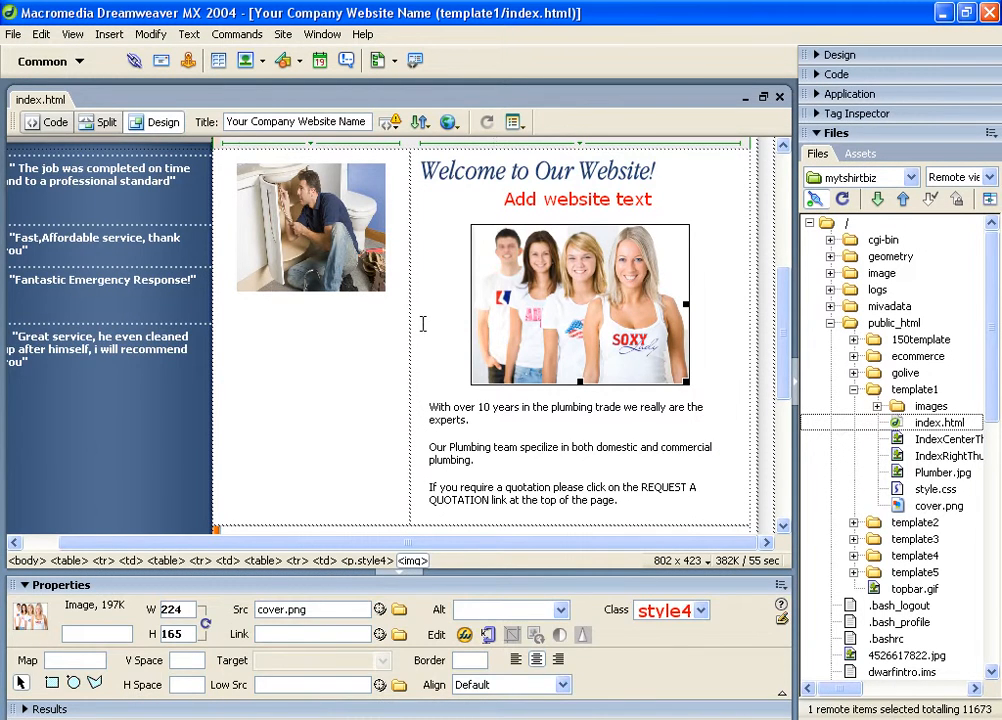
pyautogui.click(422, 323)
pyautogui.scroll(3, 424, 310)
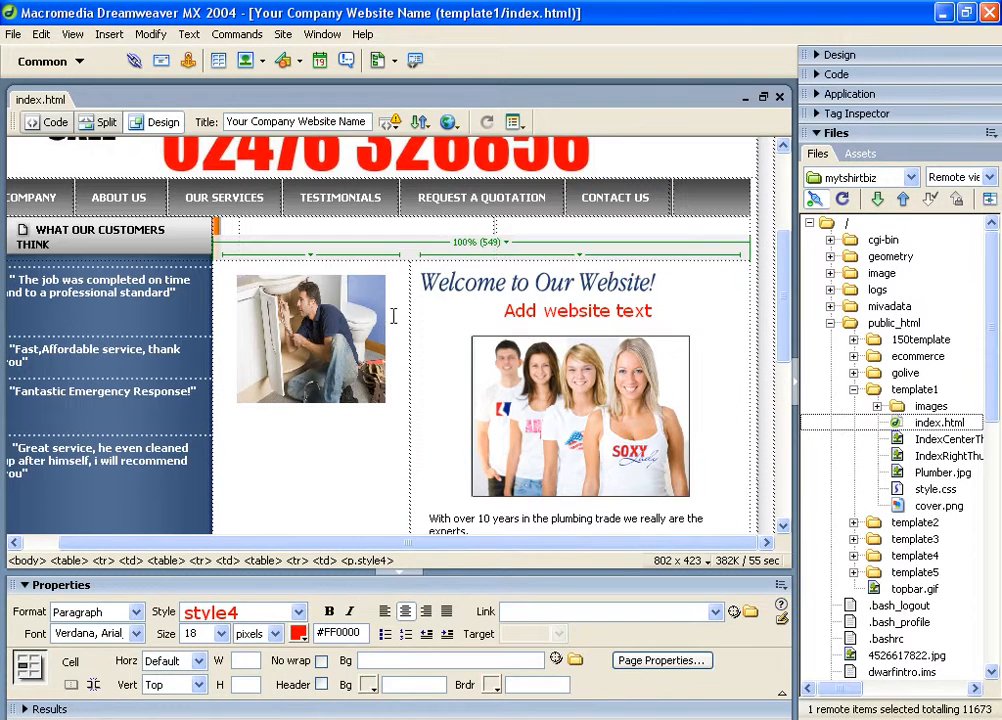
pyautogui.scroll(-3, 600, 245)
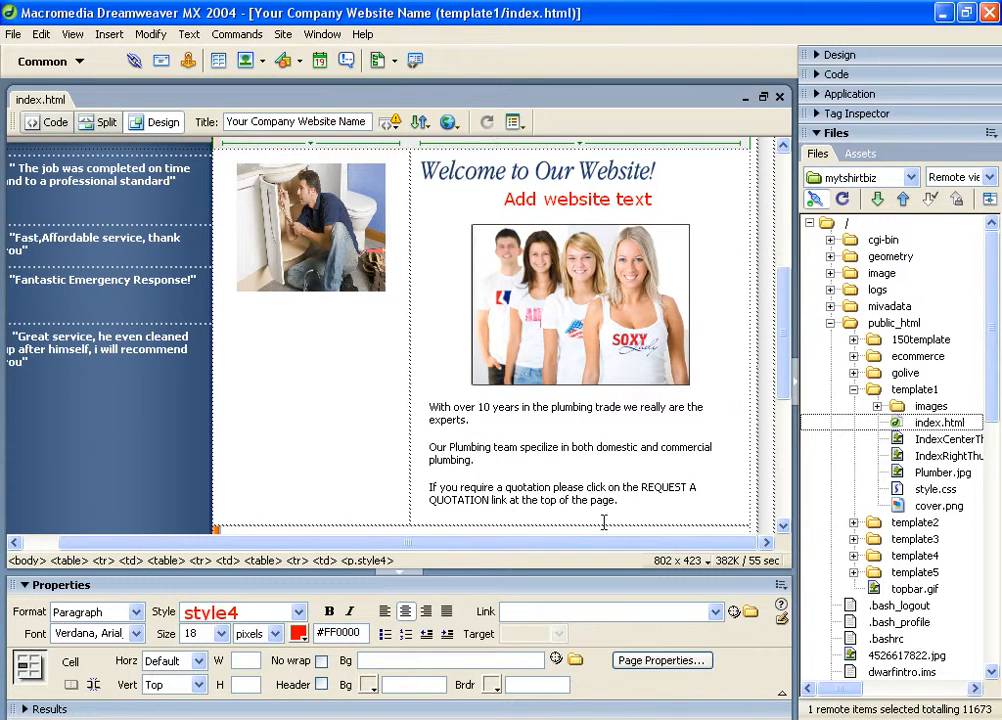
pyautogui.scroll(-6, 508, 500)
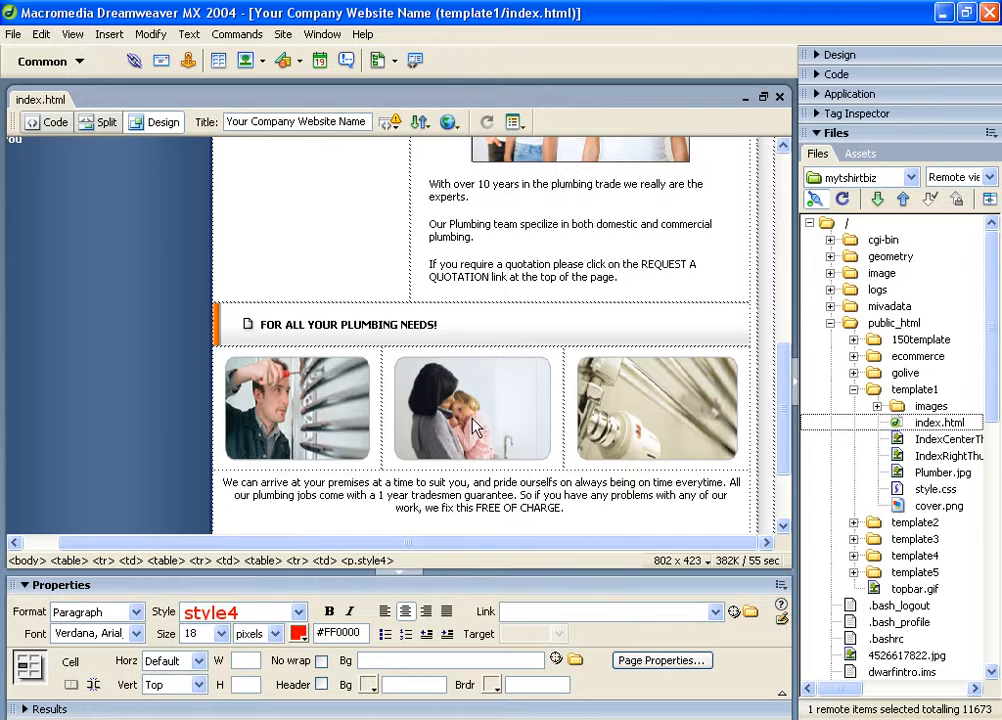
pyautogui.scroll(11, 476, 425)
pyautogui.scroll(-4, 470, 416)
pyautogui.scroll(2, 477, 413)
pyautogui.scroll(-6, 476, 413)
pyautogui.click(482, 413)
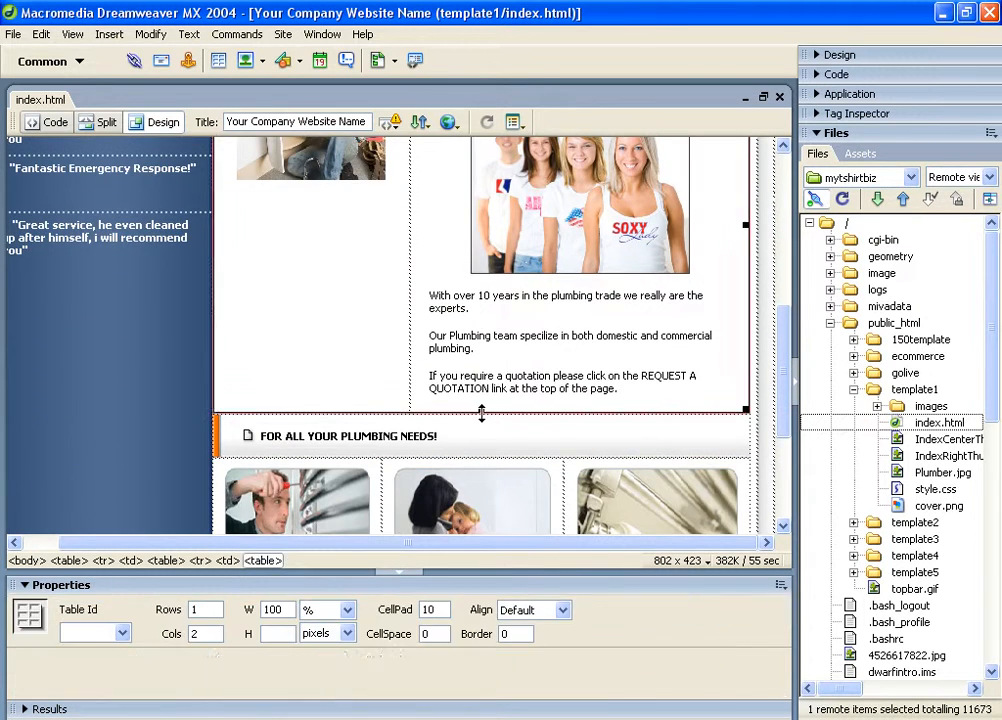
# Change the insert tools category from Common to Layout
pyautogui.scroll(4, 465, 395)
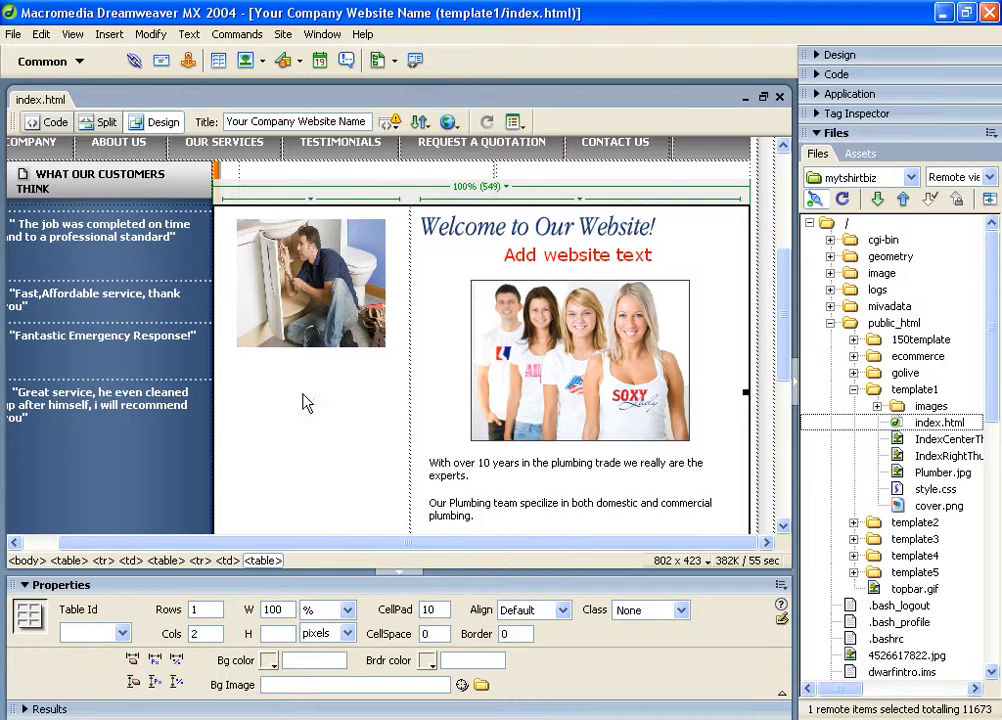
pyautogui.click(42, 61)
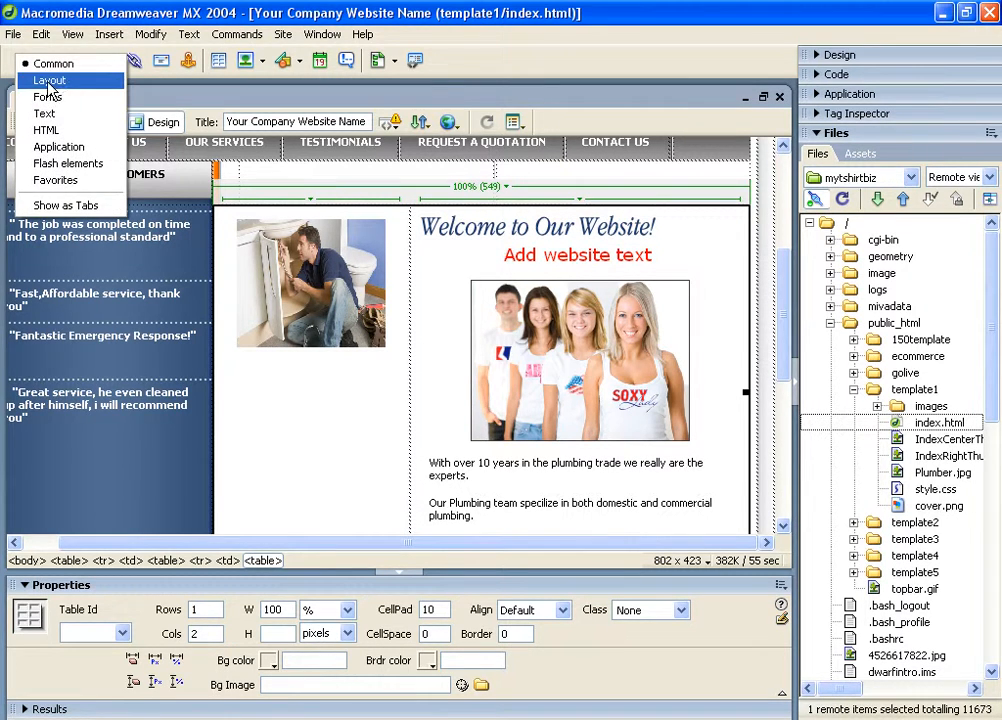
pyautogui.click(50, 81)
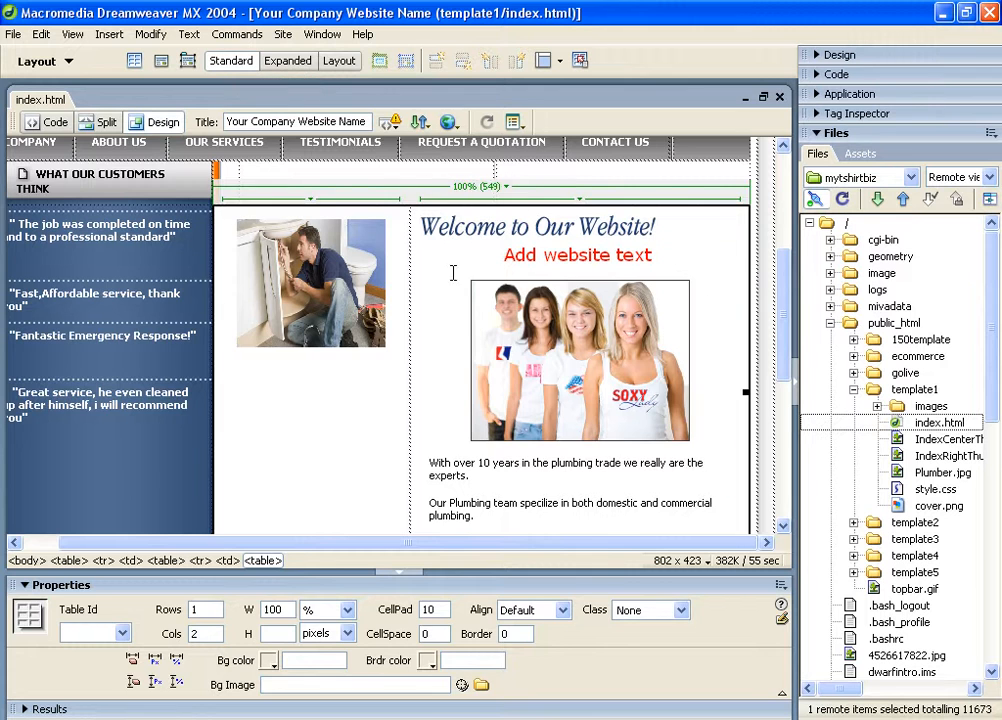
# Examine the two-column welcome table's borders and cells and the plumbing needs section beneath it
pyautogui.click(411, 306)
pyautogui.scroll(-3, 410, 297)
pyautogui.click(425, 360)
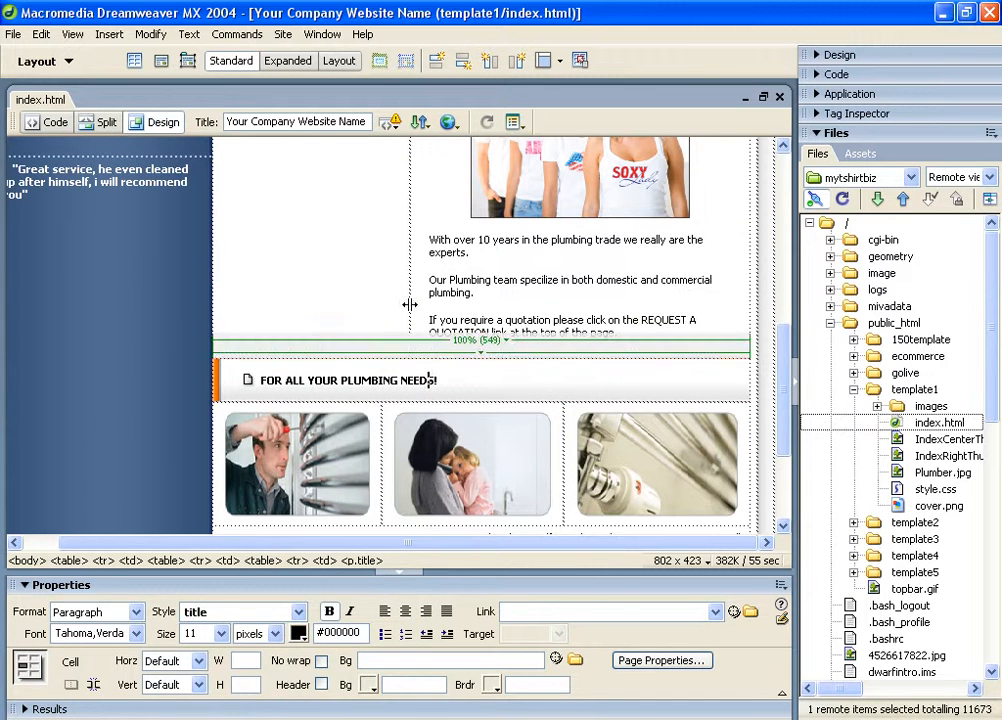
pyautogui.click(410, 308)
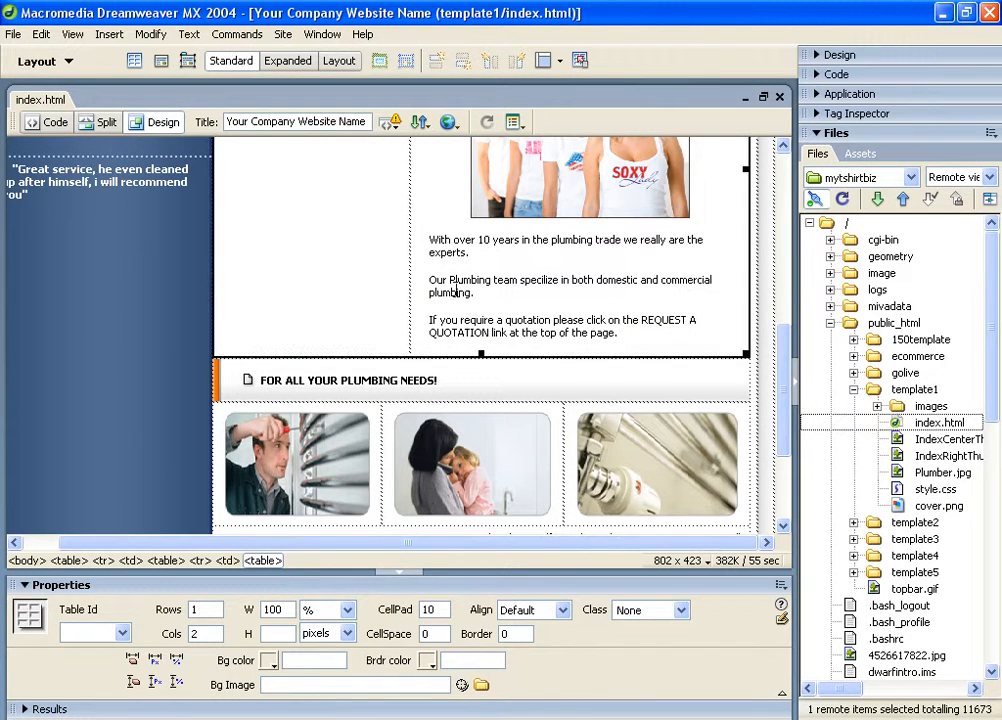
pyautogui.scroll(3, 430, 300)
pyautogui.click(410, 300)
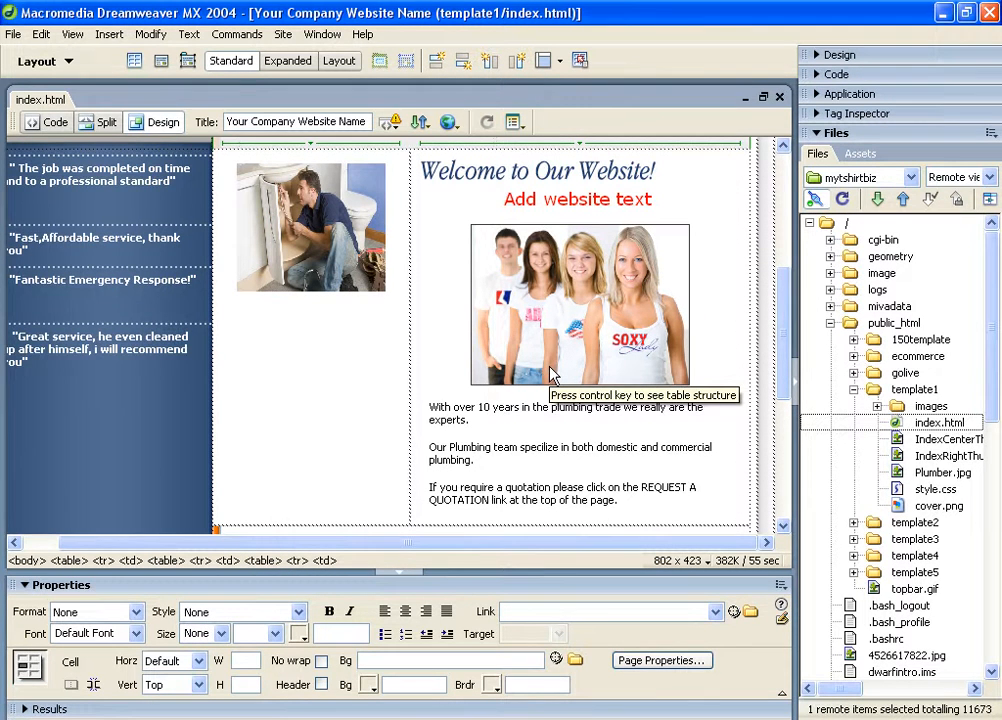
pyautogui.scroll(-5, 553, 374)
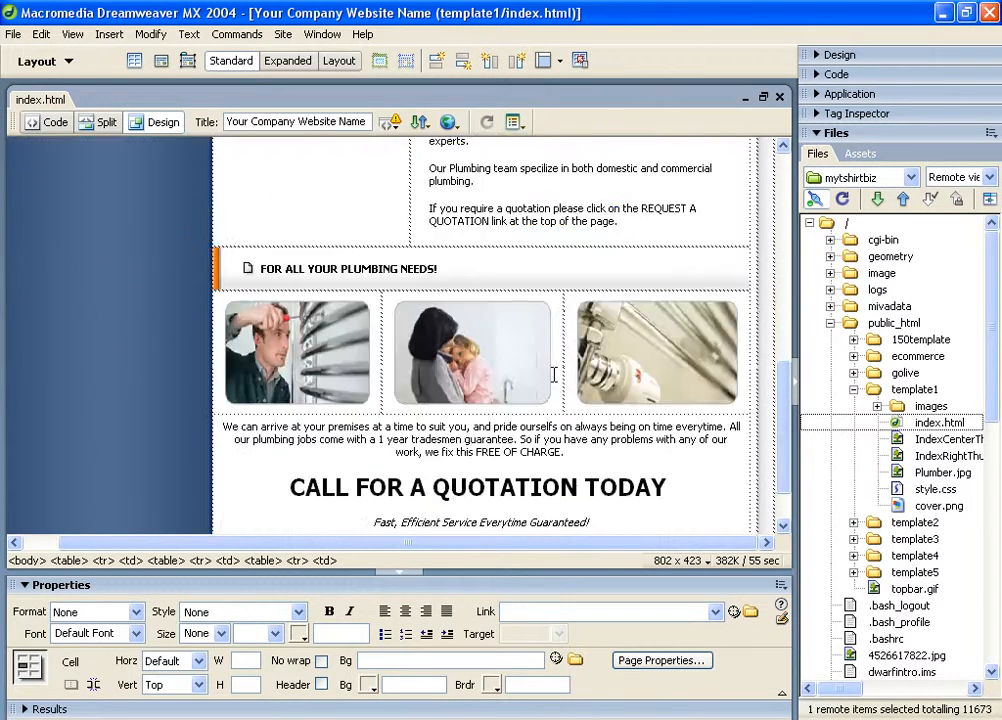
pyautogui.scroll(5, 553, 374)
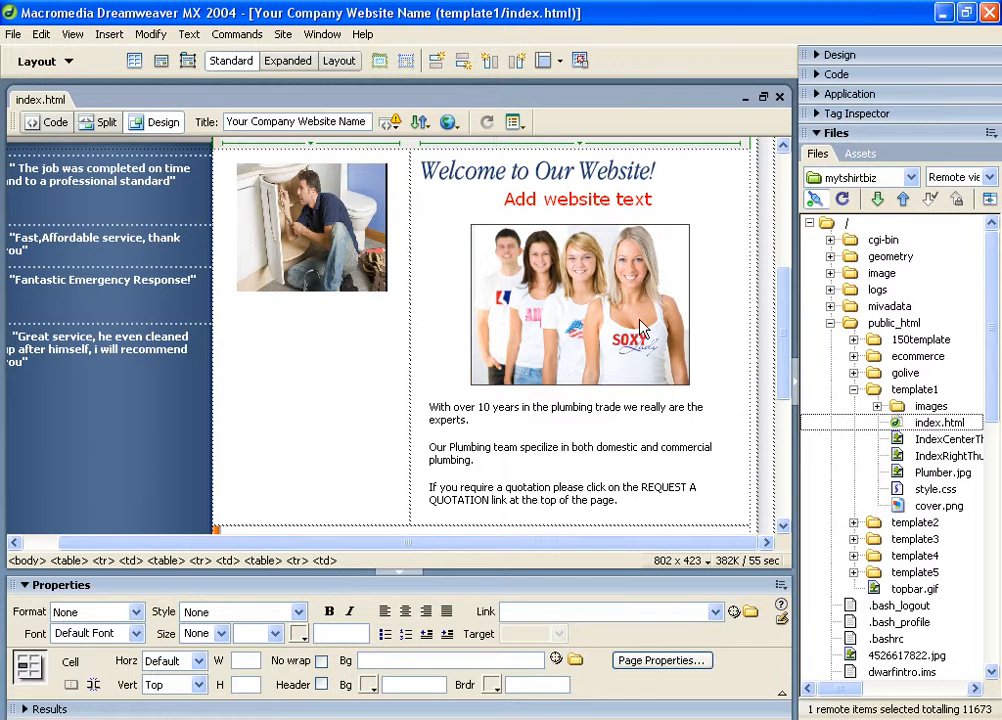